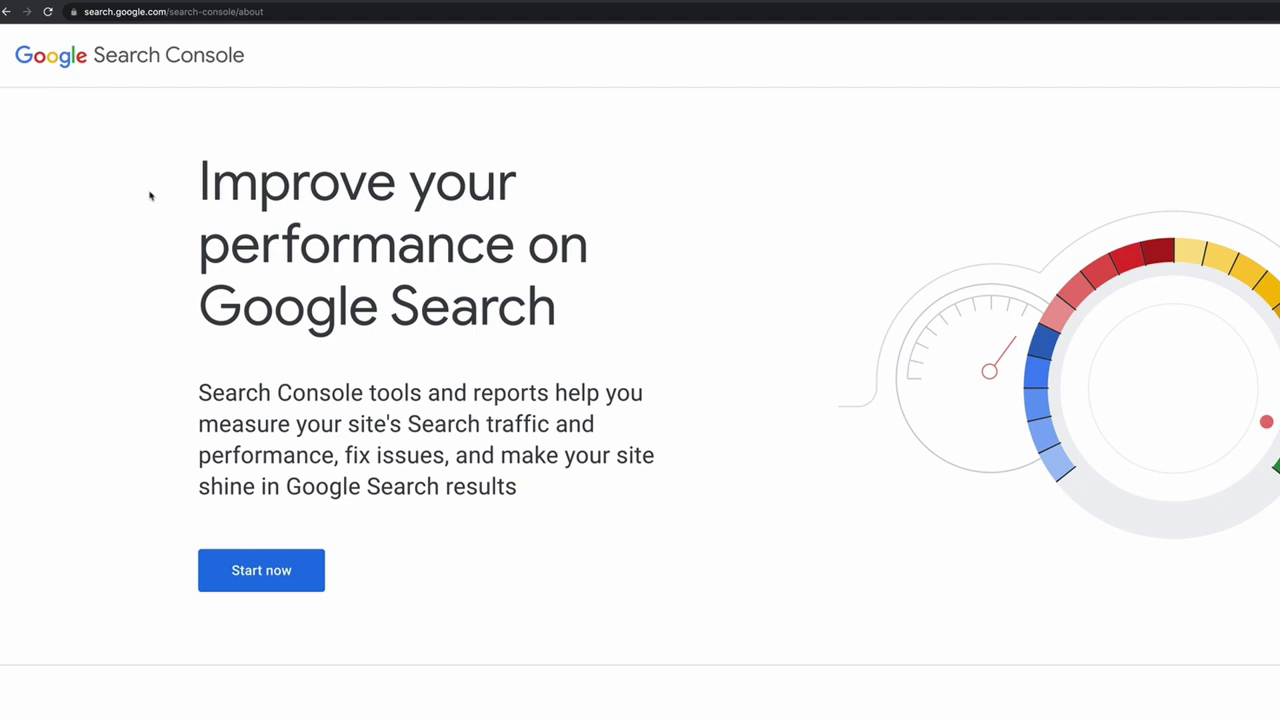
pyautogui.click(270, 543)
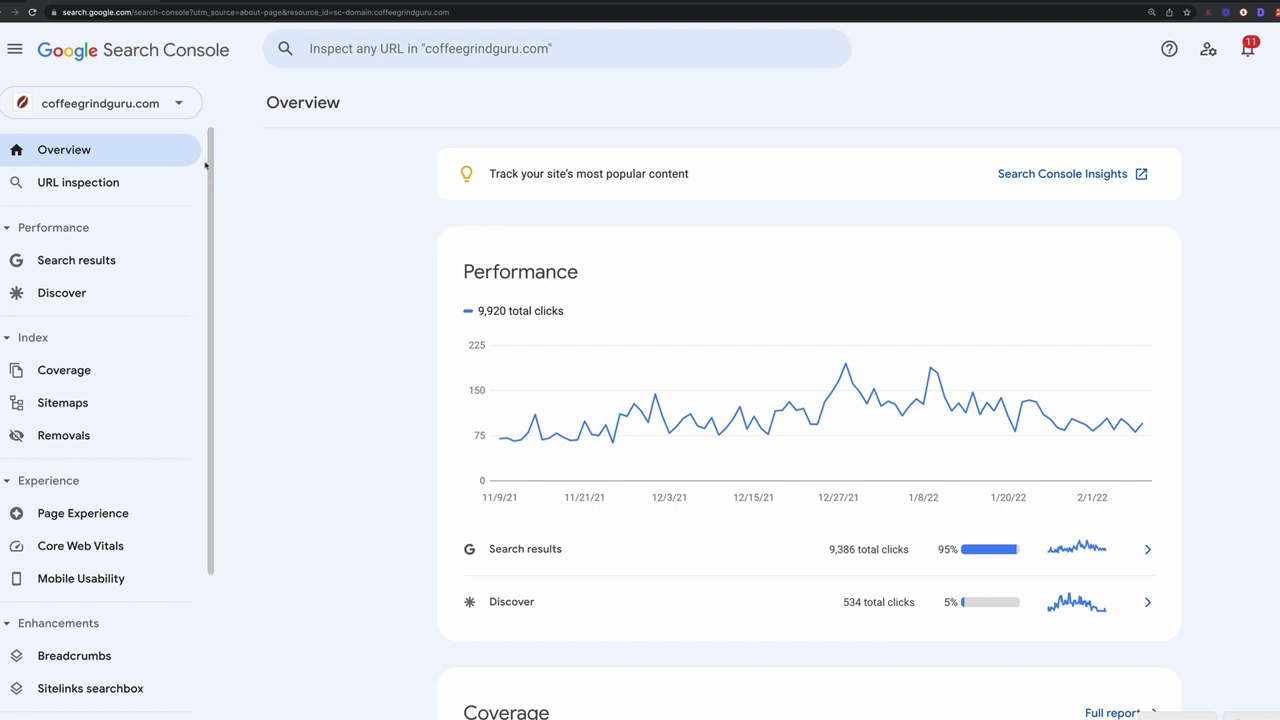
pyautogui.click(172, 103)
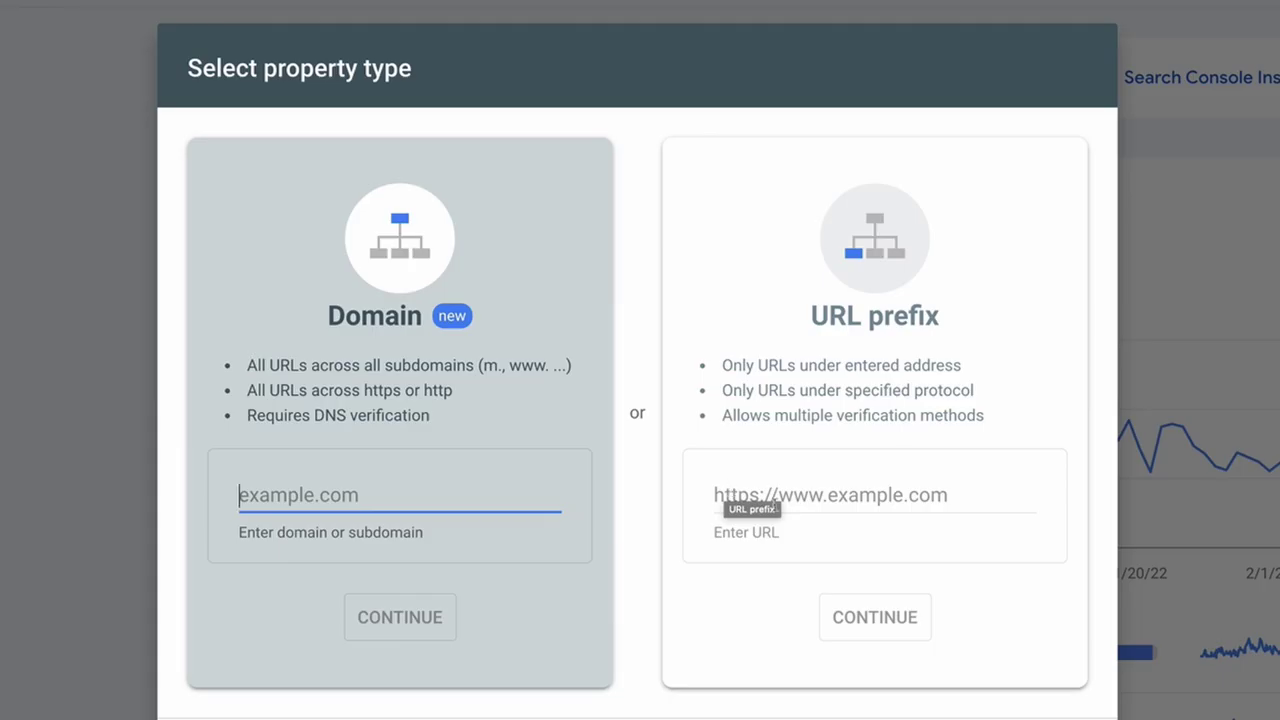
pyautogui.click(795, 505)
pyautogui.write('https://theaffiliateschool.co.uk/')
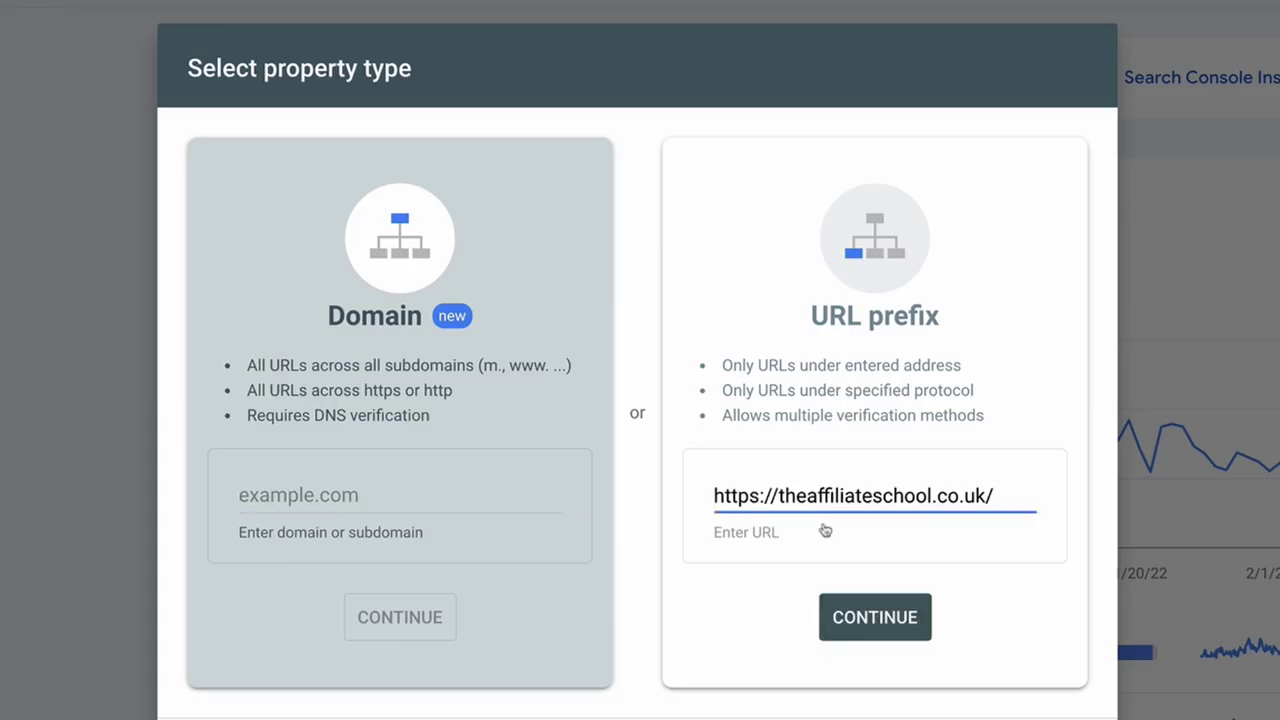
pyautogui.click(885, 622)
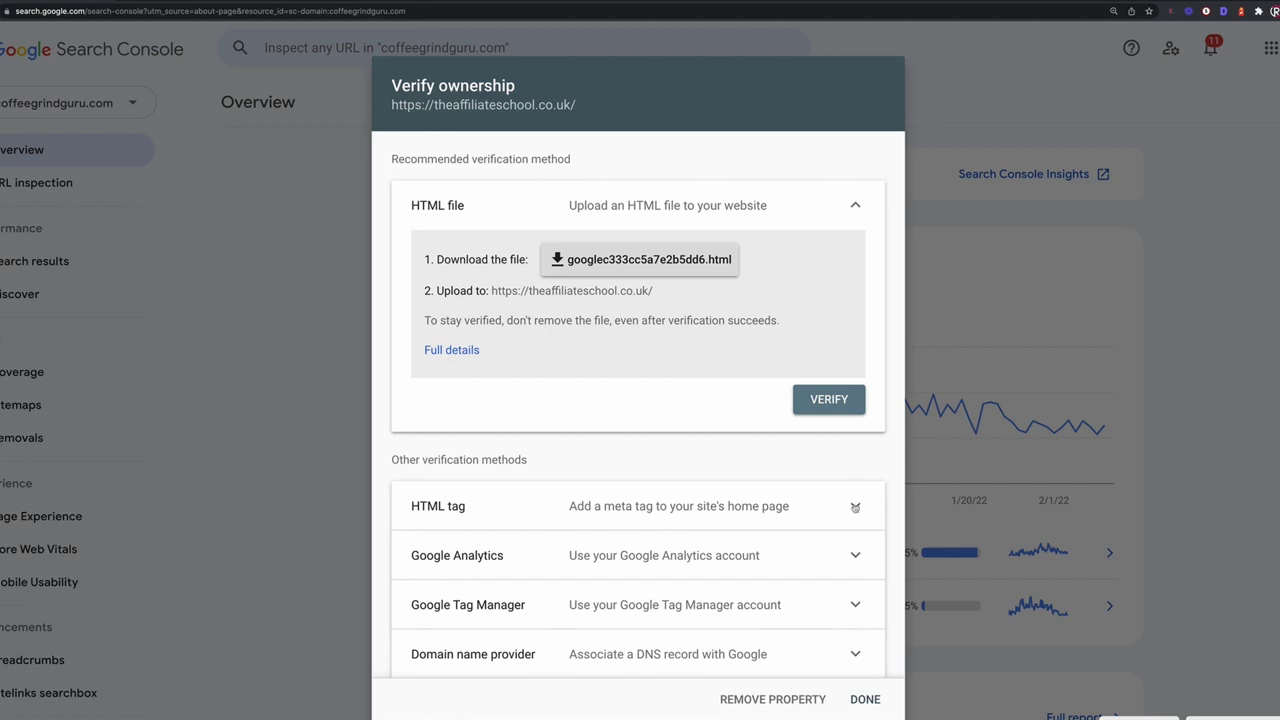
# Choose the HTML tag verification method and copy its google-site-verification meta tag
pyautogui.click(855, 507)
pyautogui.scroll(-2, 595, 539)
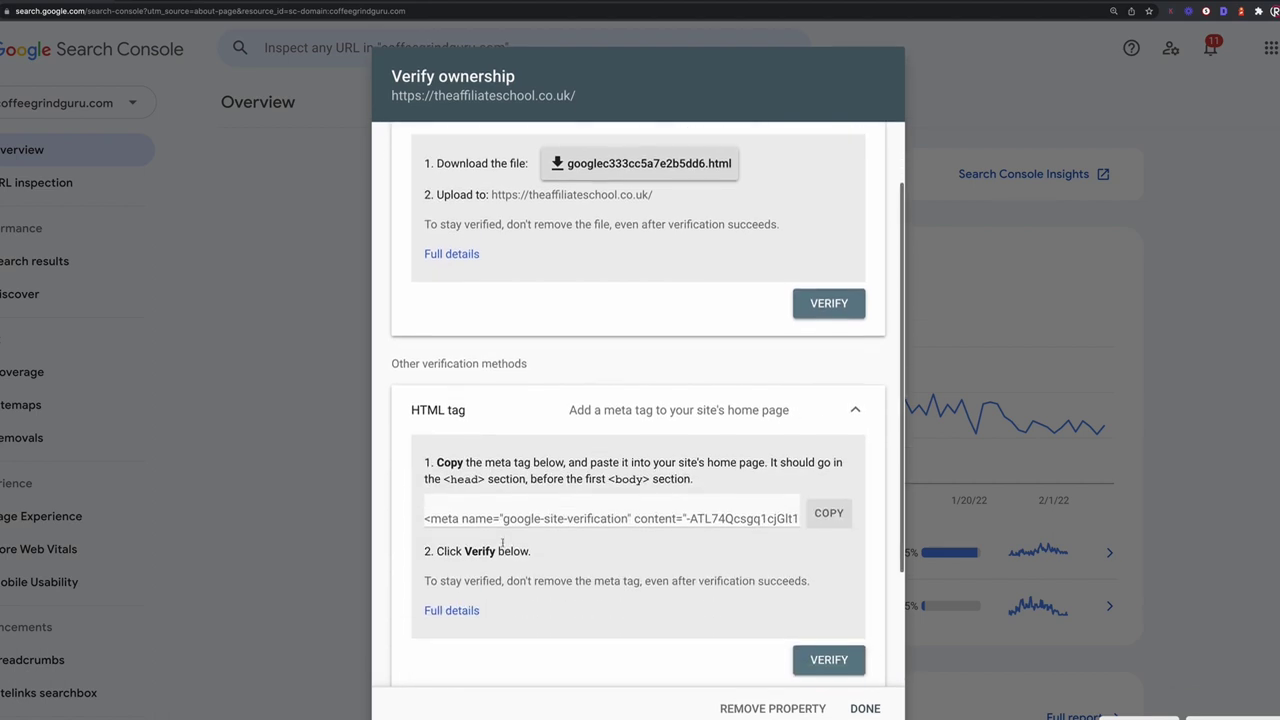
pyautogui.click(507, 513)
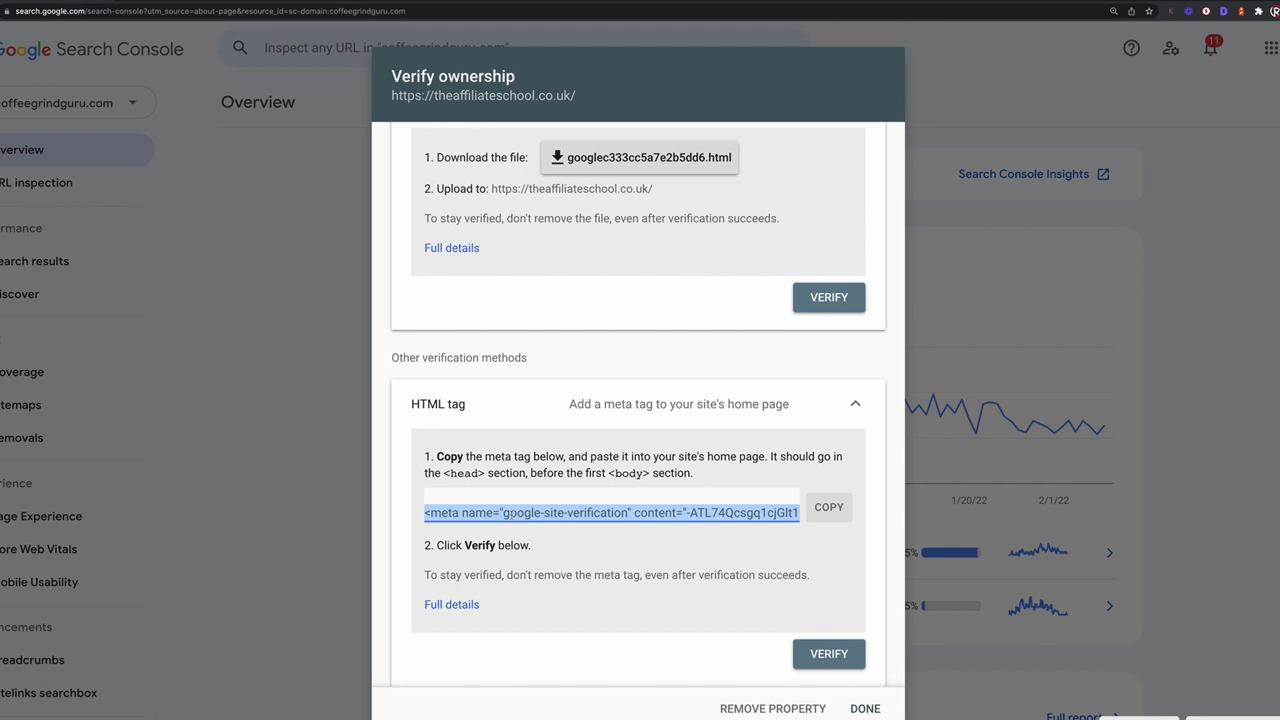
pyautogui.click(825, 507)
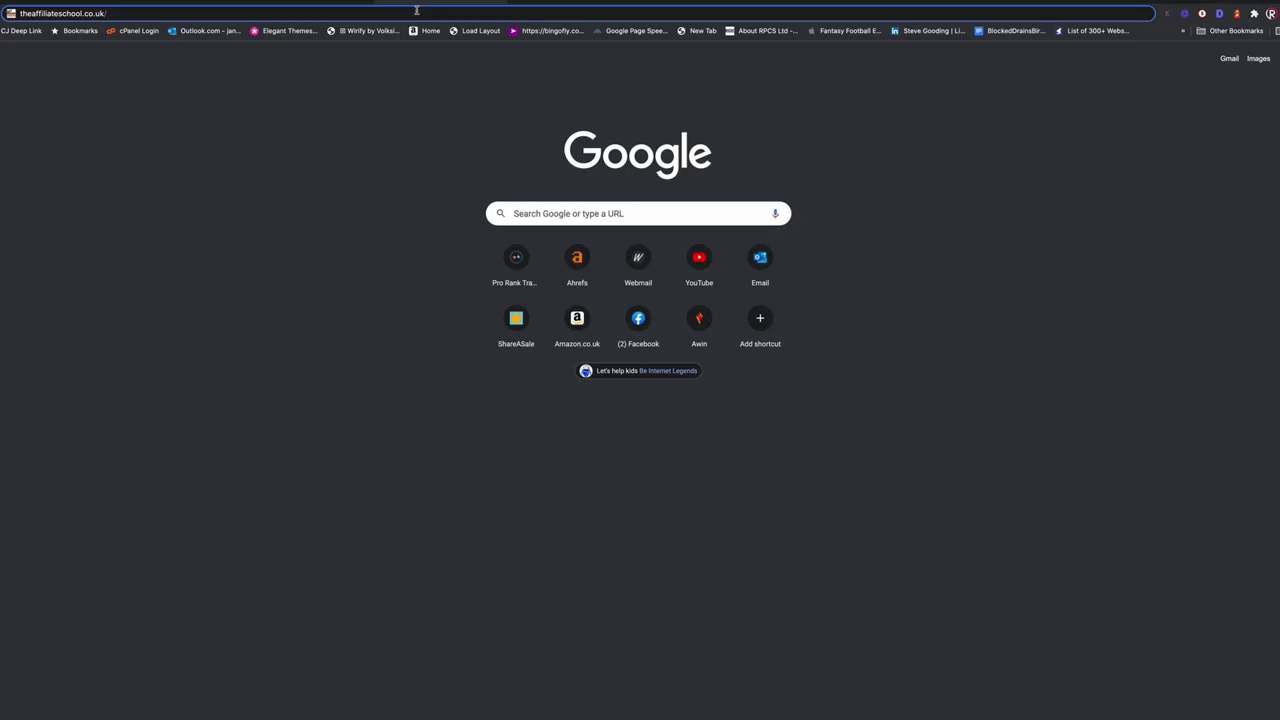
# In the WordPress admin of theaffiliateschool.co.uk, paste the site verification meta tag into the Divi head code in the Integration settings
pyautogui.write('wp')
pyautogui.press('Return')
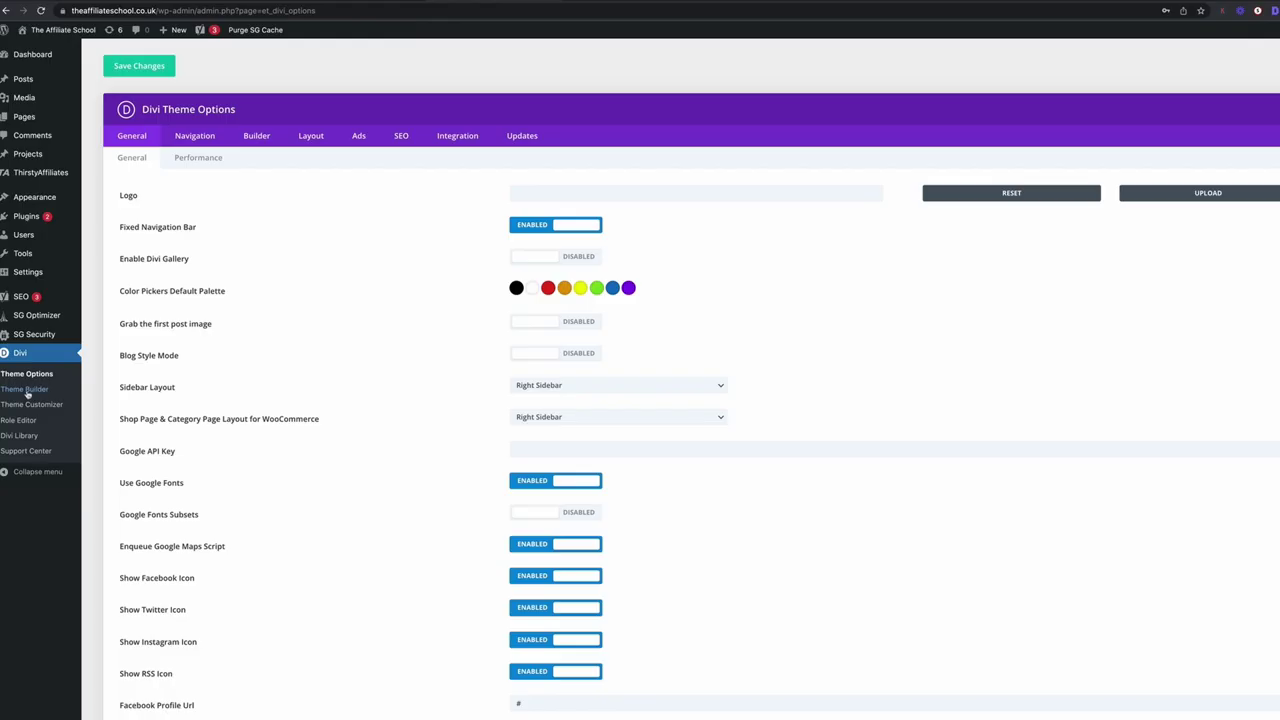
pyautogui.click(458, 136)
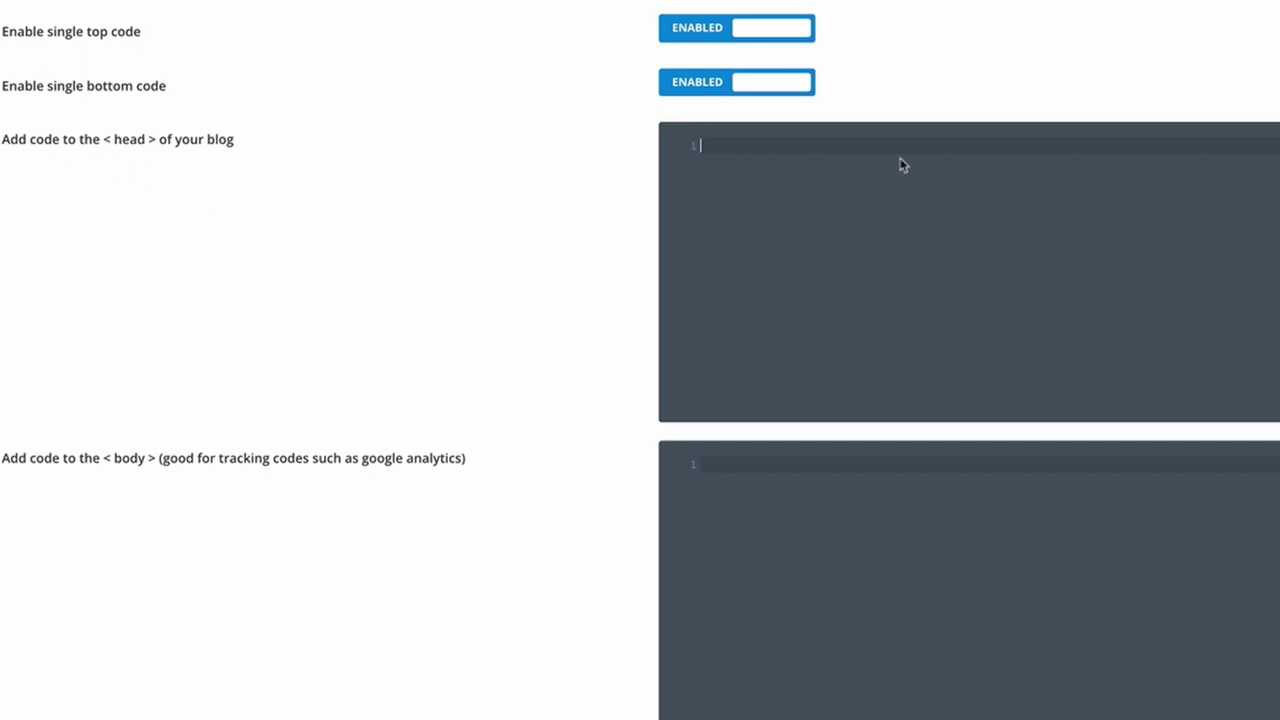
pyautogui.hotkey('ctrl', 'v')
pyautogui.scroll(-6, 660, 314)
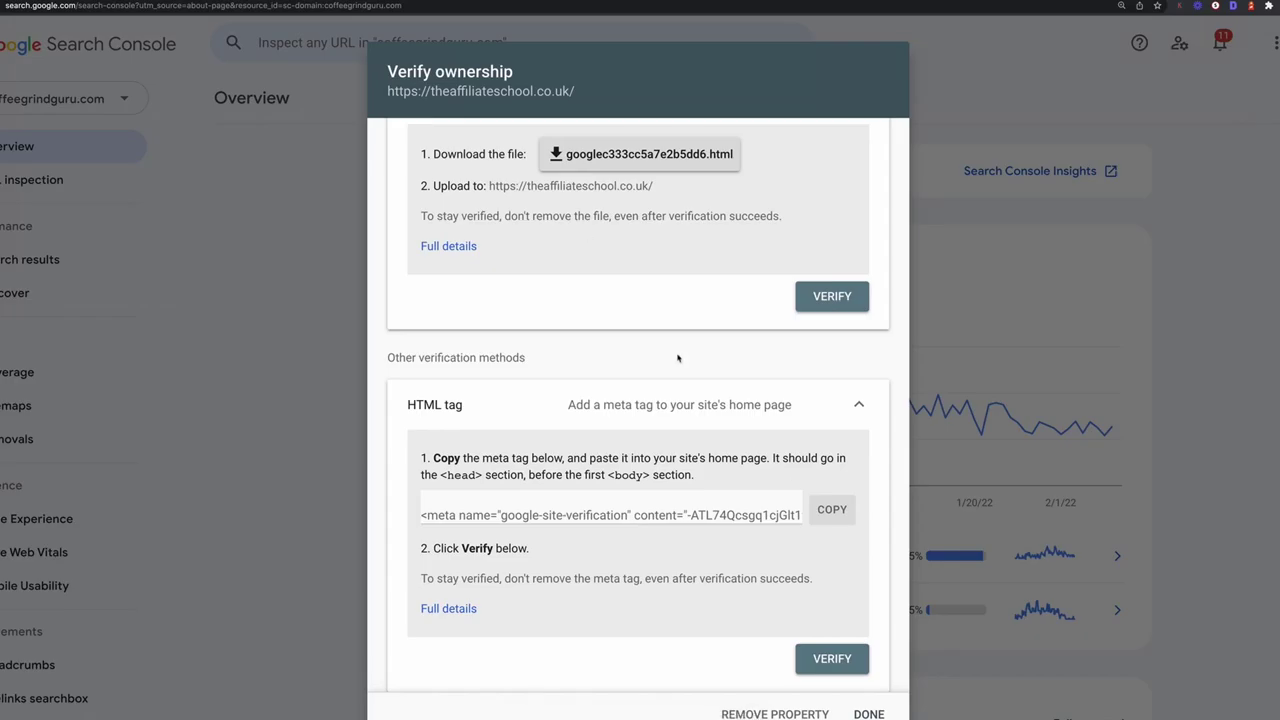
pyautogui.click(836, 659)
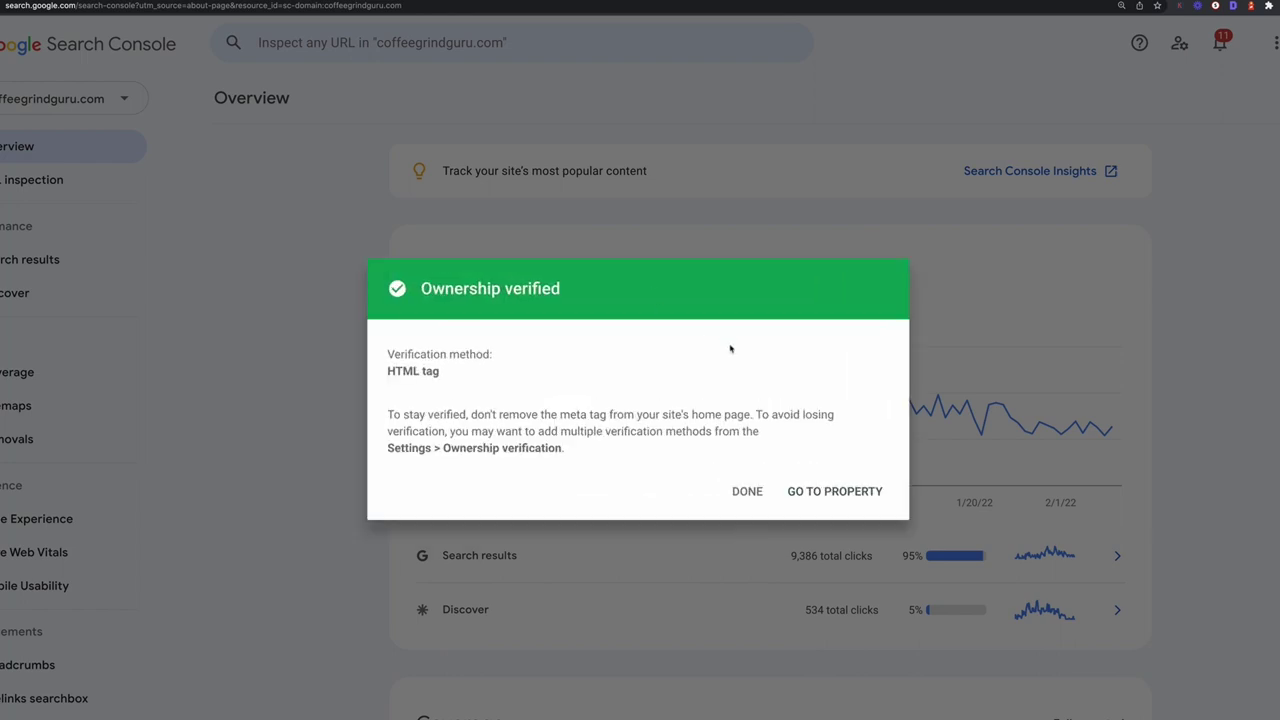
pyautogui.click(823, 493)
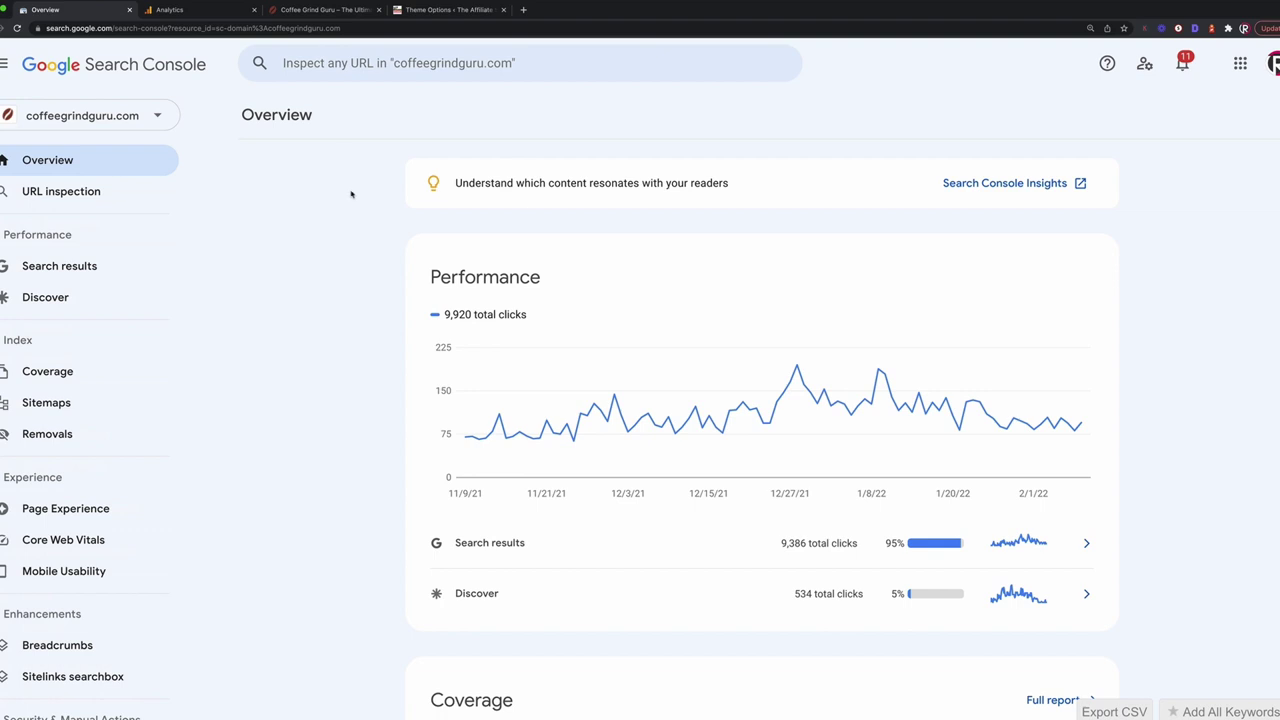
# Switch to Google Analytics and open the Search Console adjustment from the Coffee Grind Guru property settings
pyautogui.click(205, 12)
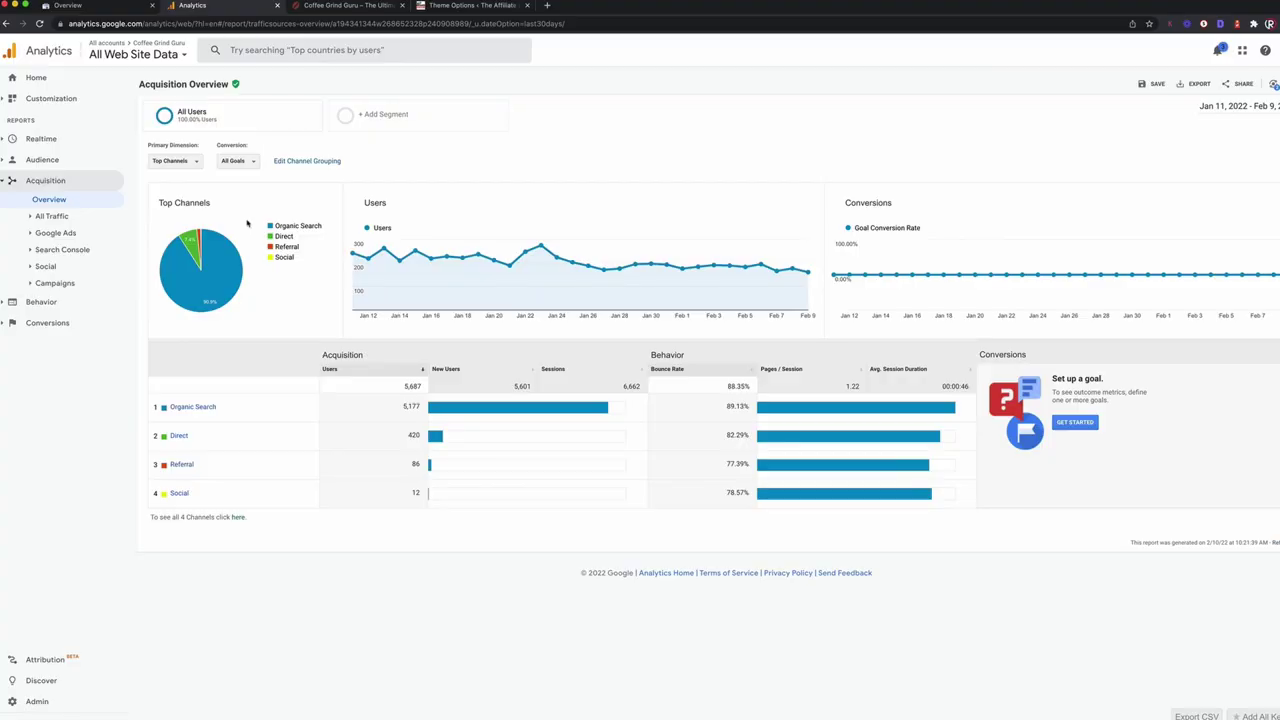
pyautogui.click(42, 705)
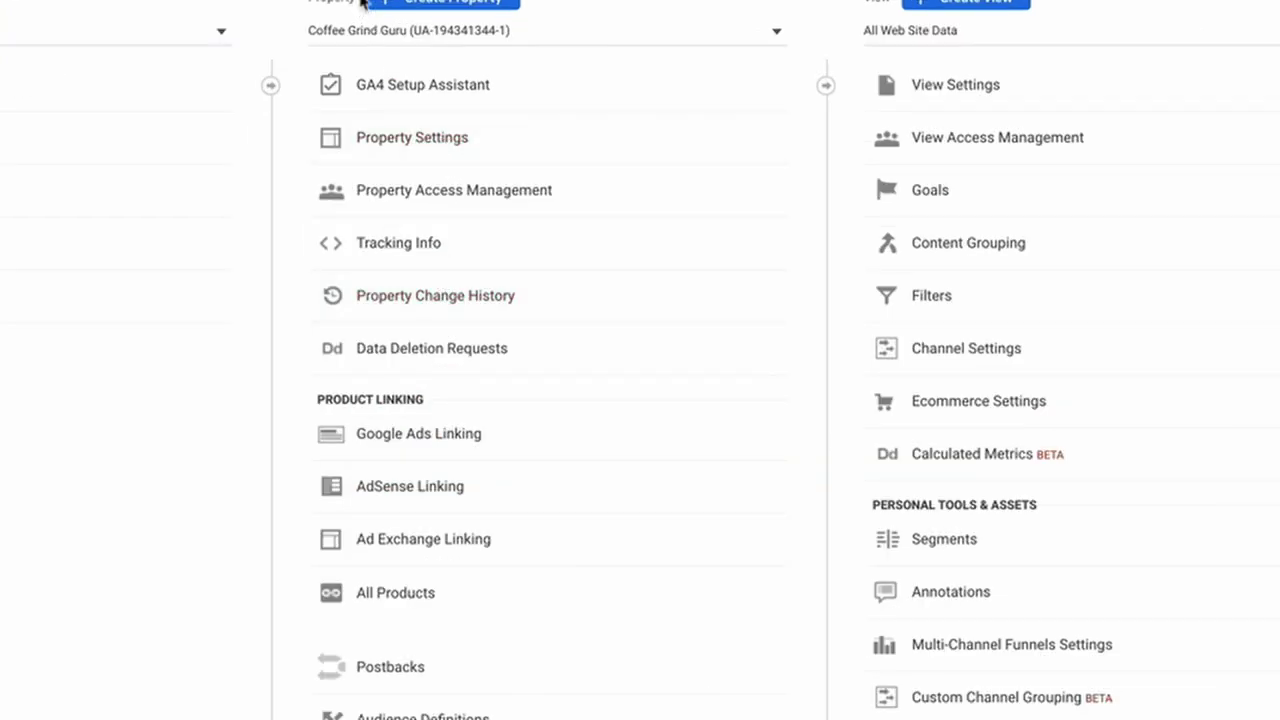
pyautogui.click(440, 137)
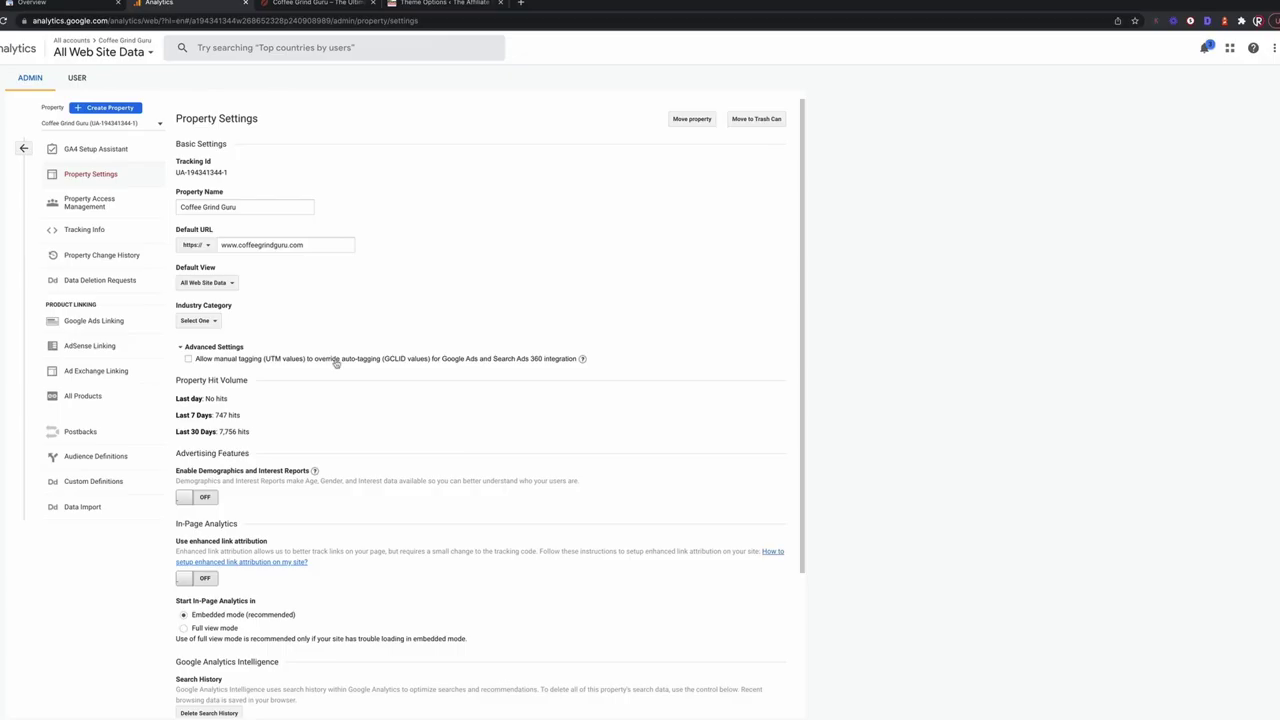
pyautogui.scroll(-4, 338, 457)
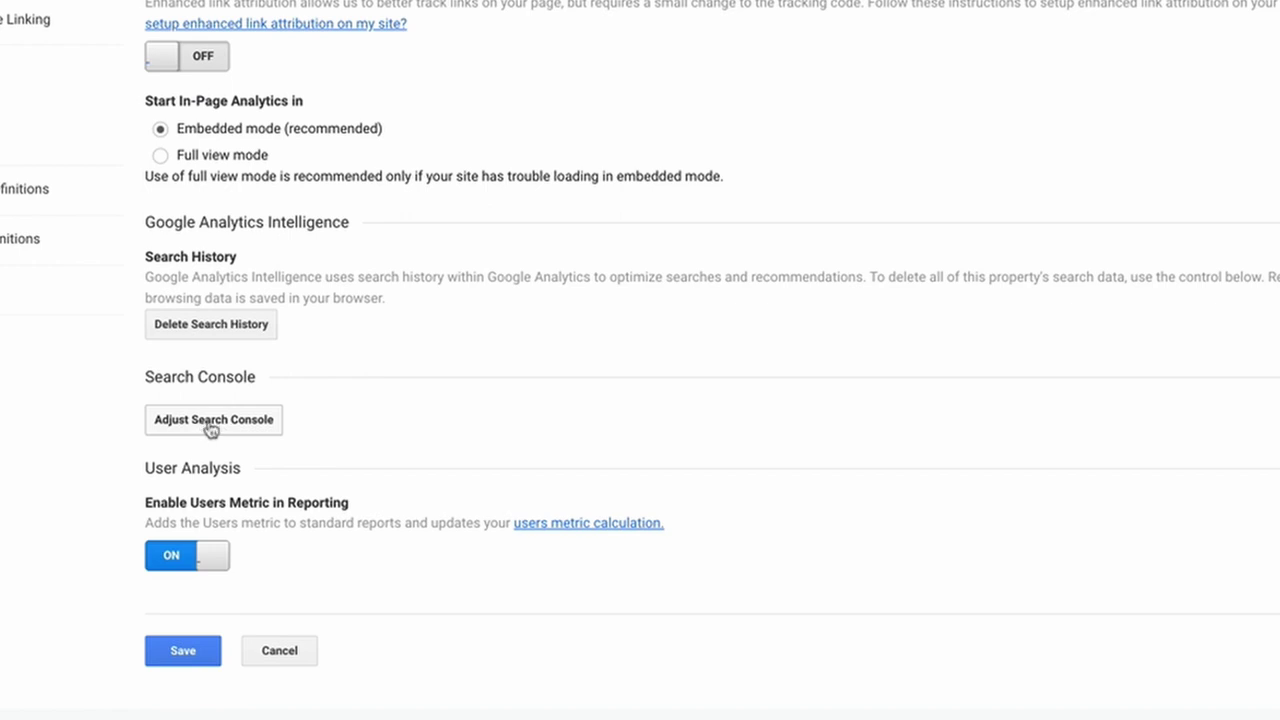
pyautogui.click(214, 429)
pyautogui.click(160, 291)
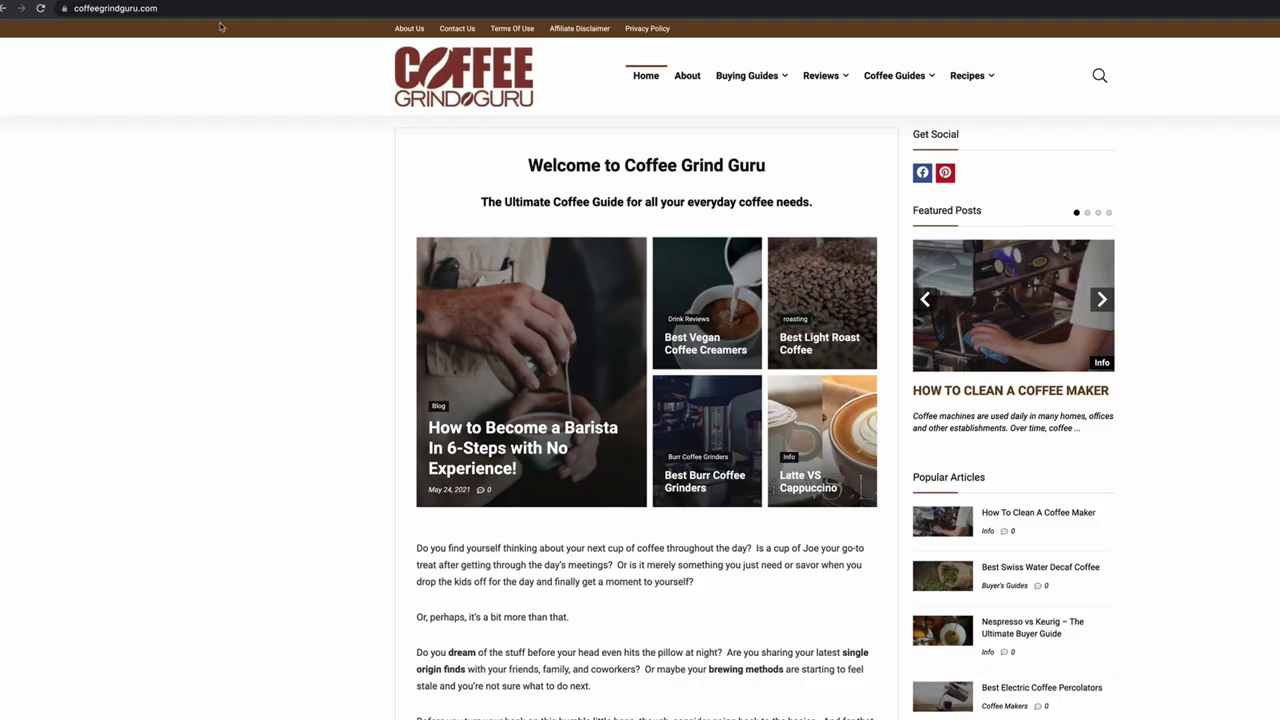
# View coffeegrindguru.com/sitemap_index.xml and log in to that site's WordPress admin at /wp-admin with the saved credentials
pyautogui.click(219, 9)
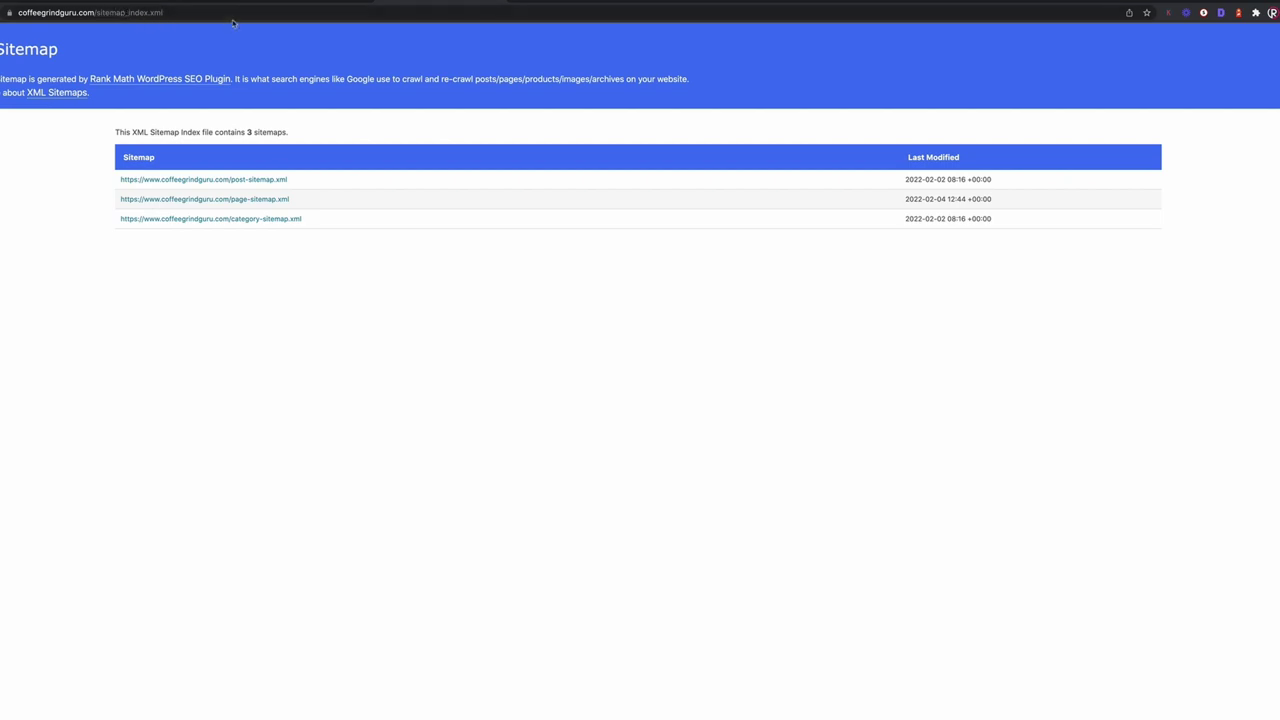
pyautogui.moveTo(114, 20); pyautogui.dragTo(297, 20)
pyautogui.write('wp-admi')
pyautogui.write('n')
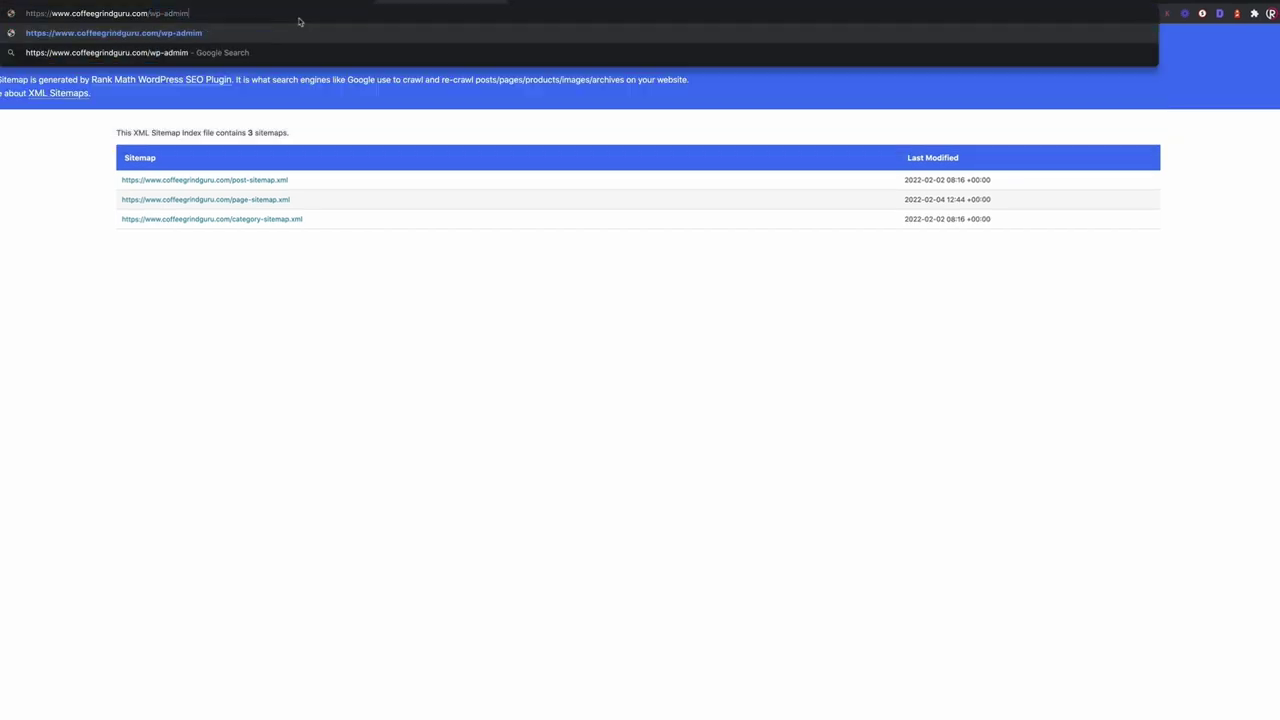
pyautogui.press('Return')
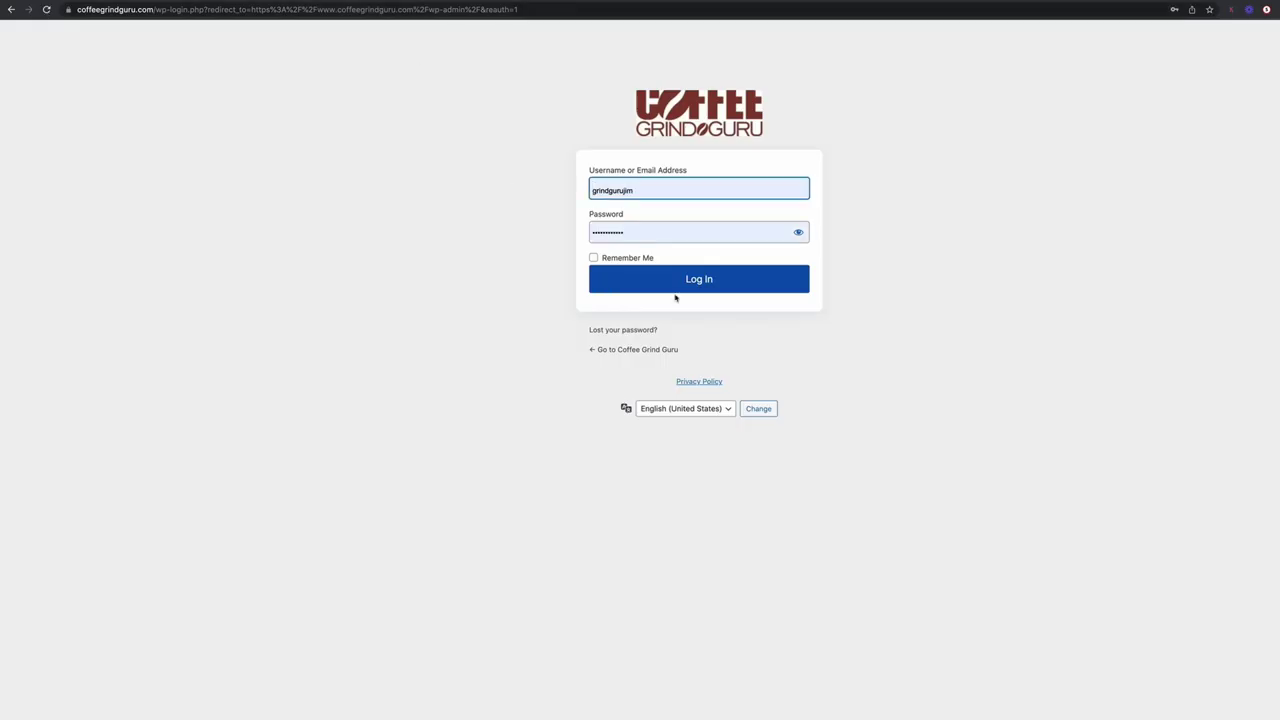
pyautogui.click(679, 290)
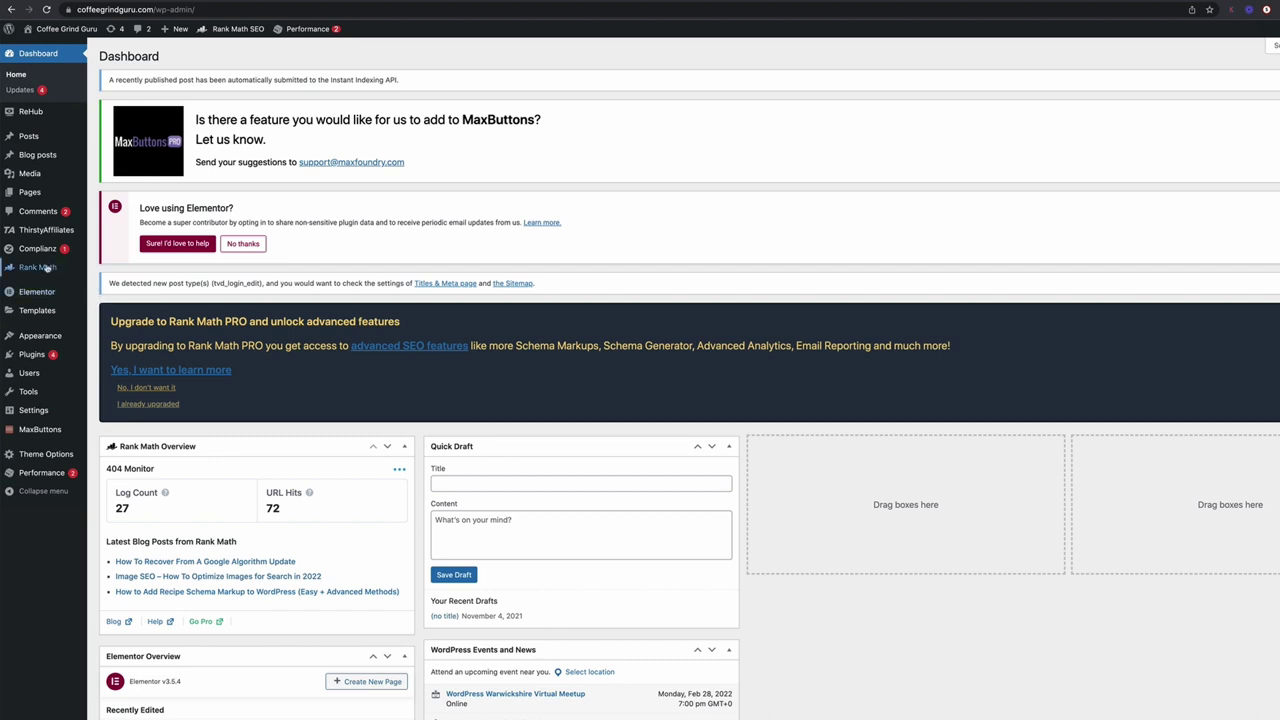
# Copy the sitemap index URL from Rank Math's general sitemap settings and open the linked sitemap
pyautogui.moveTo(45, 270)
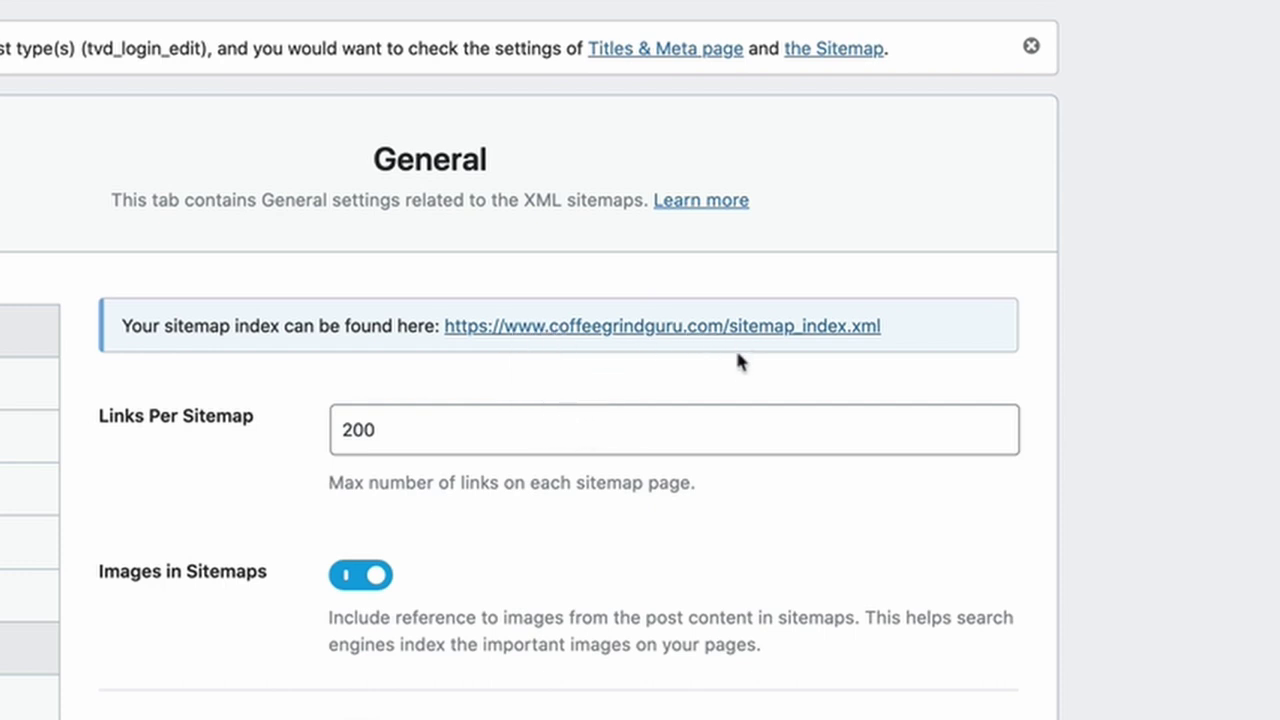
pyautogui.moveTo(880, 330); pyautogui.dragTo(446, 333)
pyautogui.hotkey('ctrl', 'c')
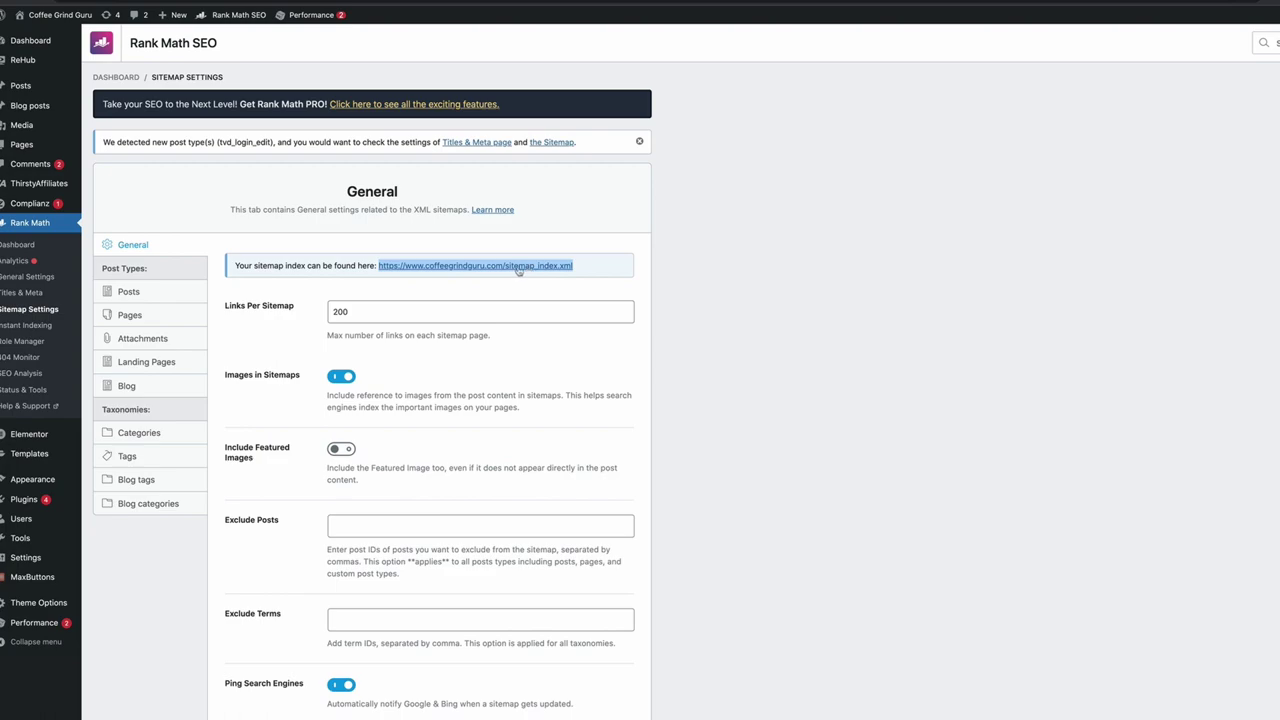
pyautogui.click(518, 268)
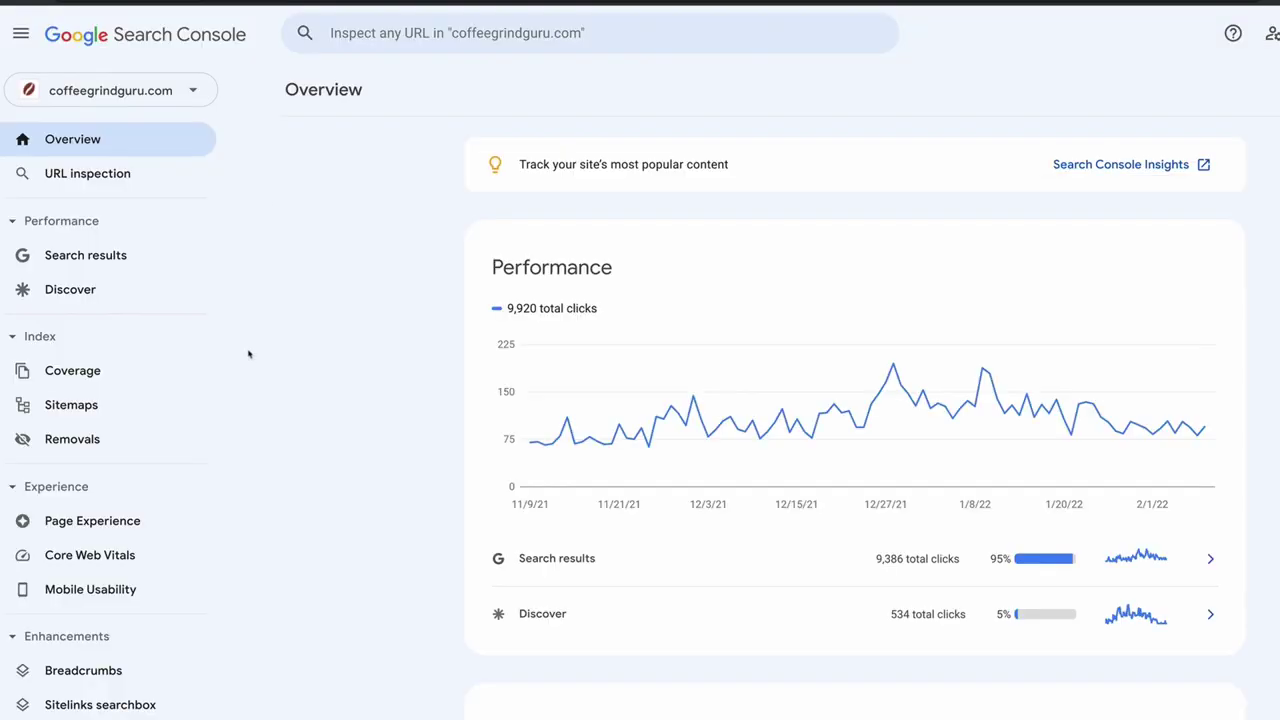
# Enter the copied sitemap index URL as a new sitemap for coffeegrindguru.com in Search Console
pyautogui.click(90, 408)
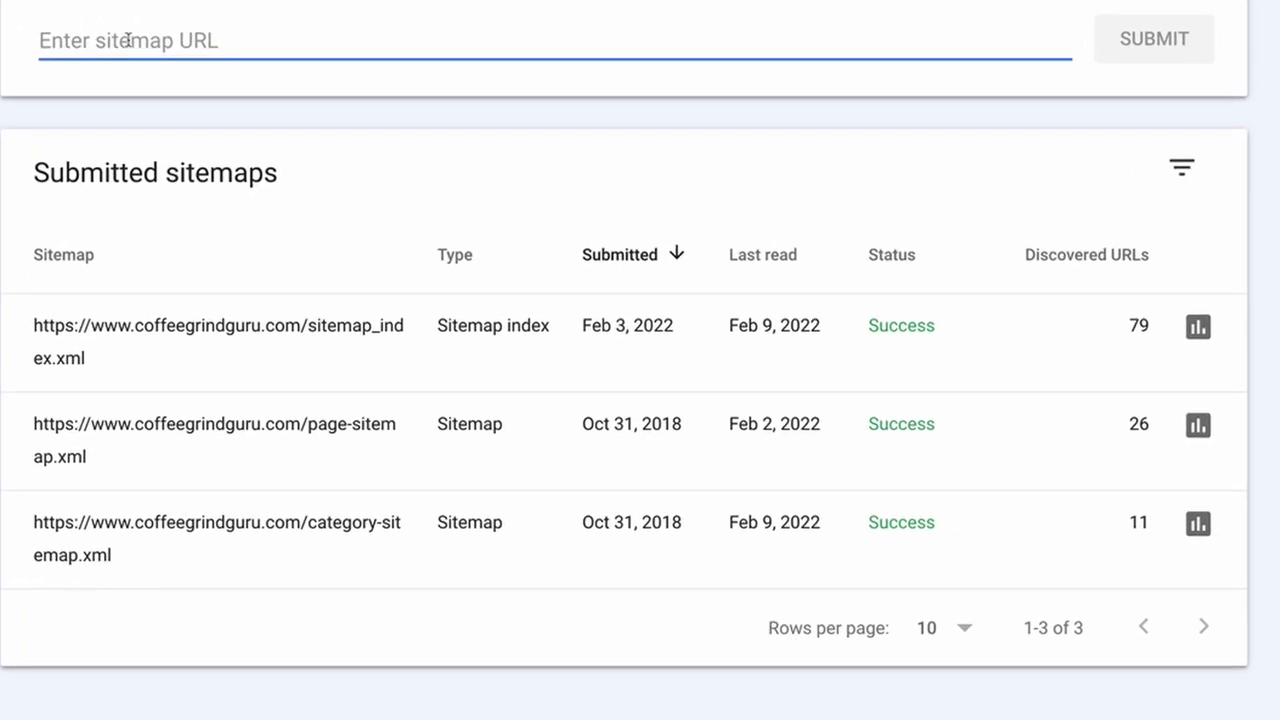
pyautogui.hotkey('ctrl', 'v')
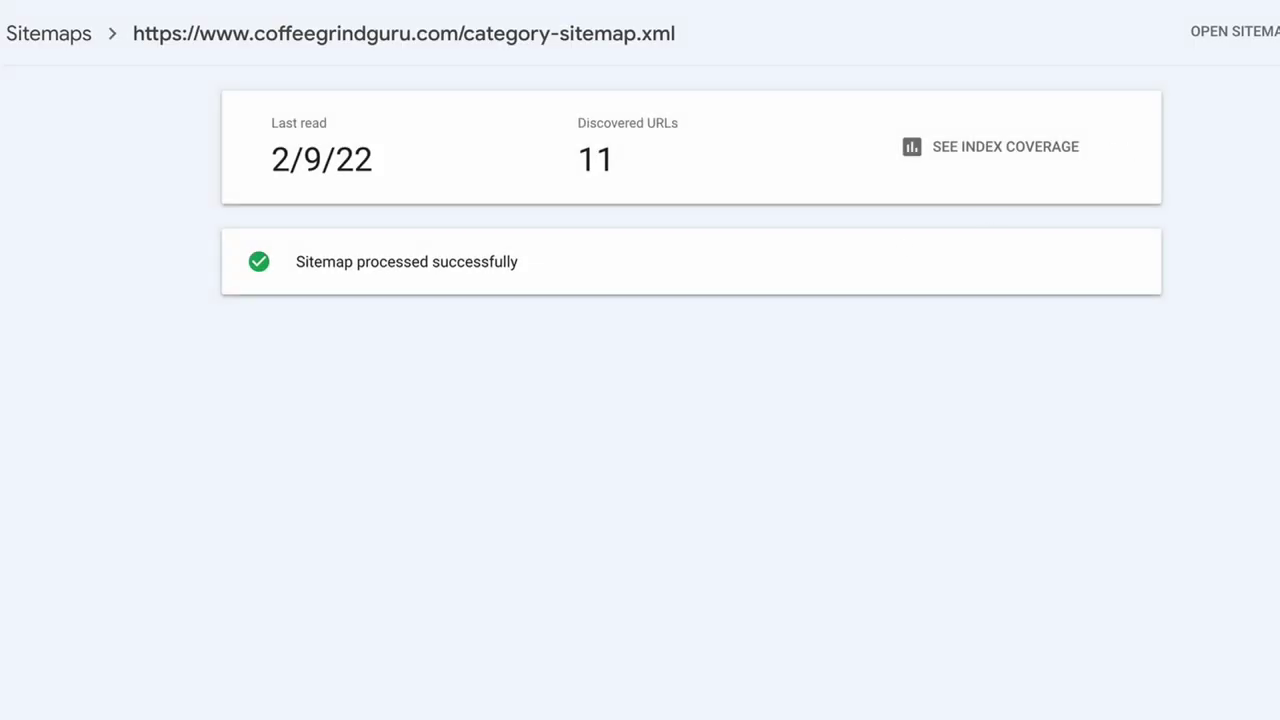
# Remove the submitted category-sitemap.xml from the coffeegrindguru.com property
pyautogui.click(1247, 106)
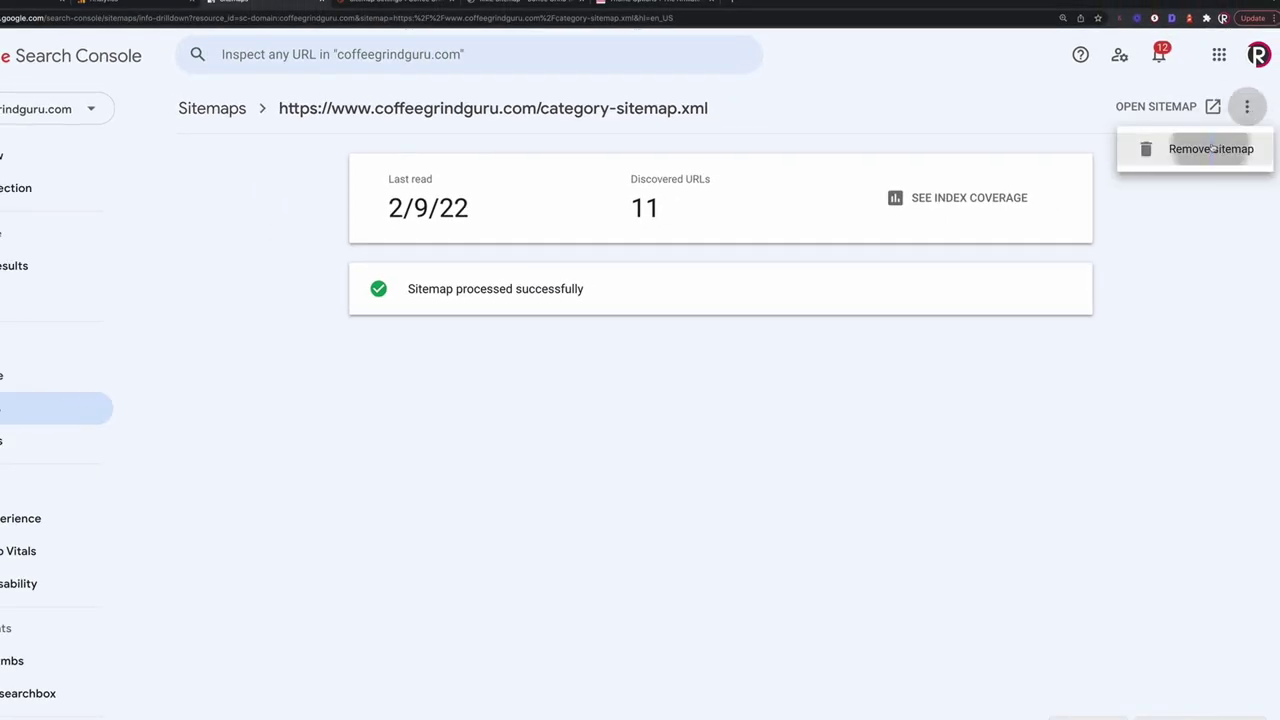
pyautogui.click(1211, 149)
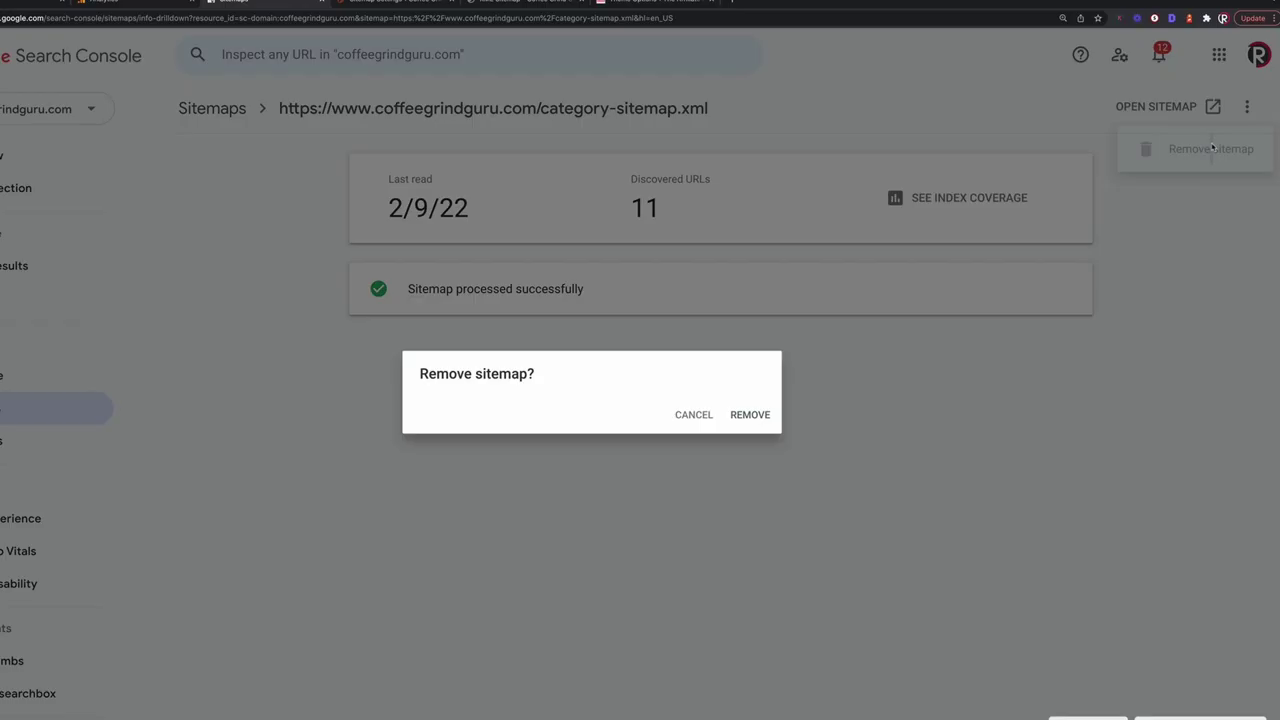
pyautogui.click(773, 419)
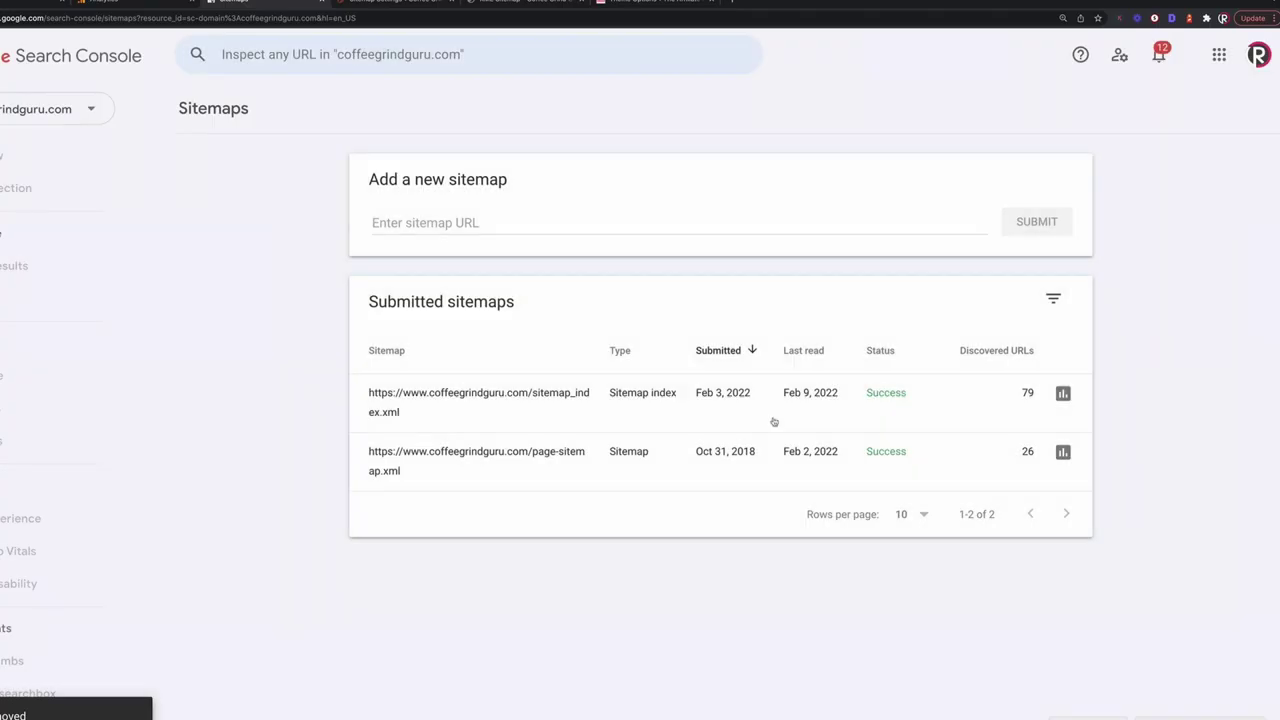
# Remove the submitted page-sitemap.xml from the coffeegrindguru.com property
pyautogui.click(500, 452)
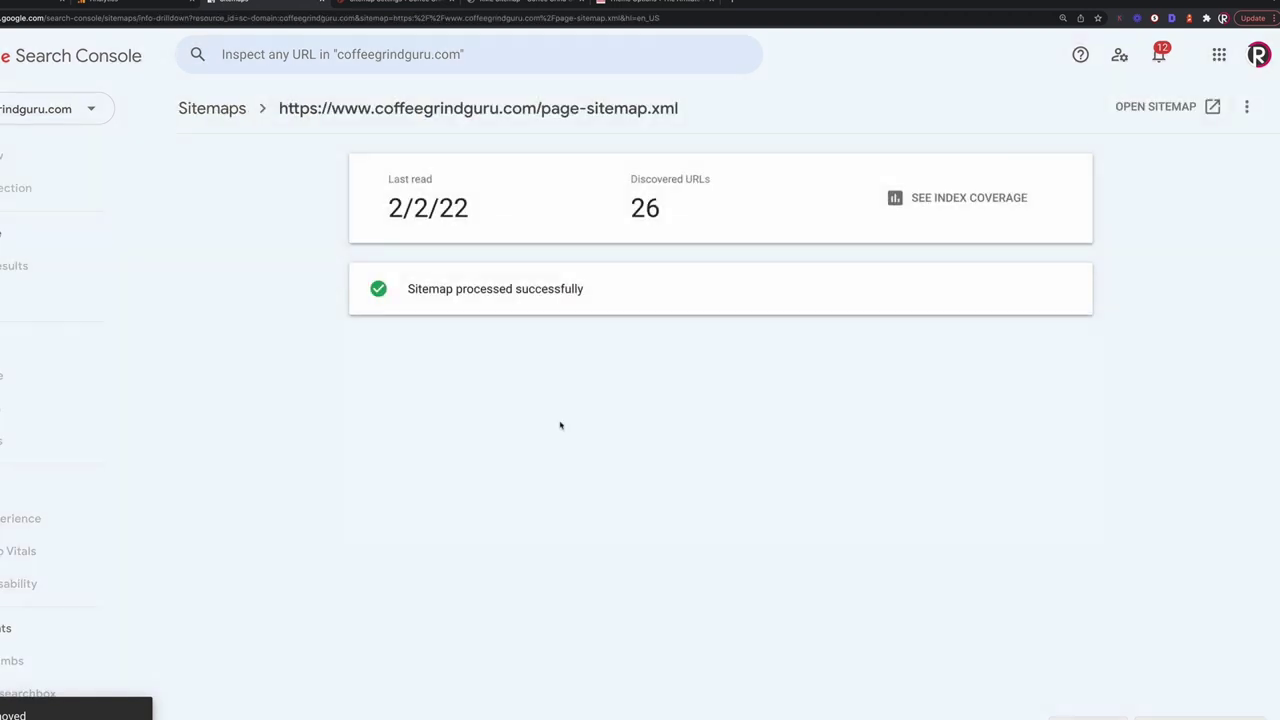
pyautogui.click(1247, 106)
pyautogui.click(1220, 149)
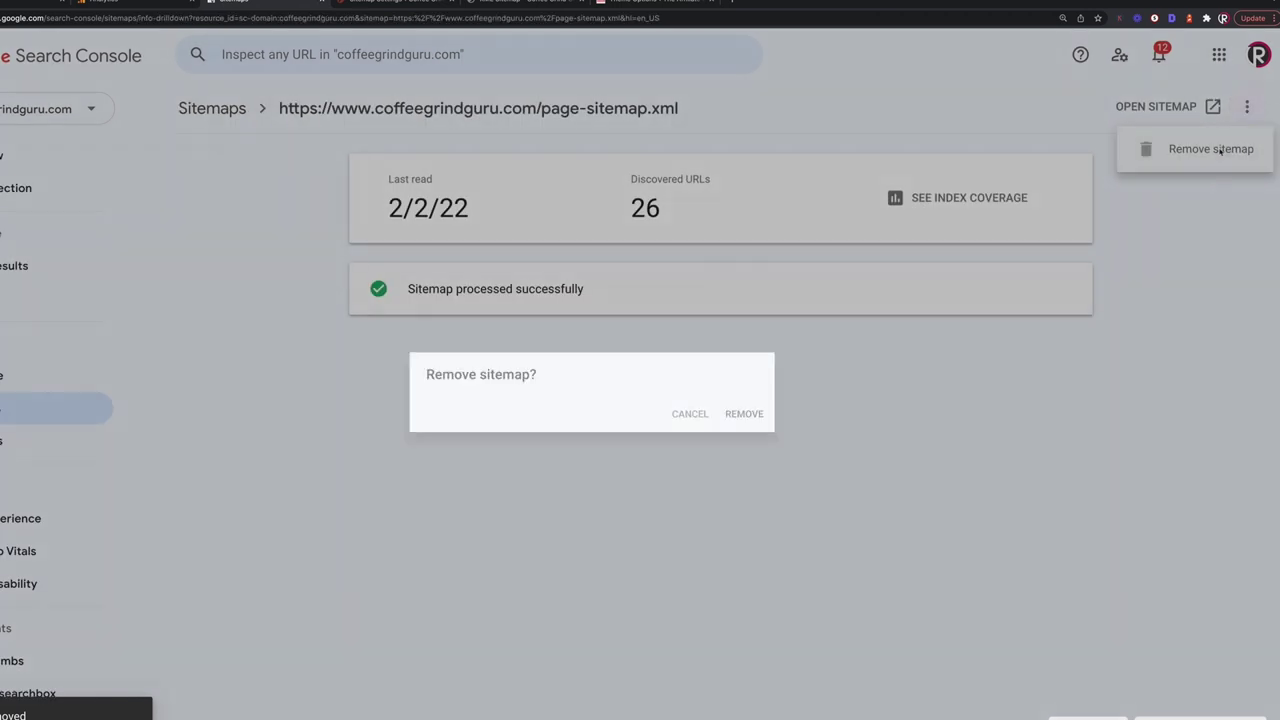
pyautogui.click(772, 418)
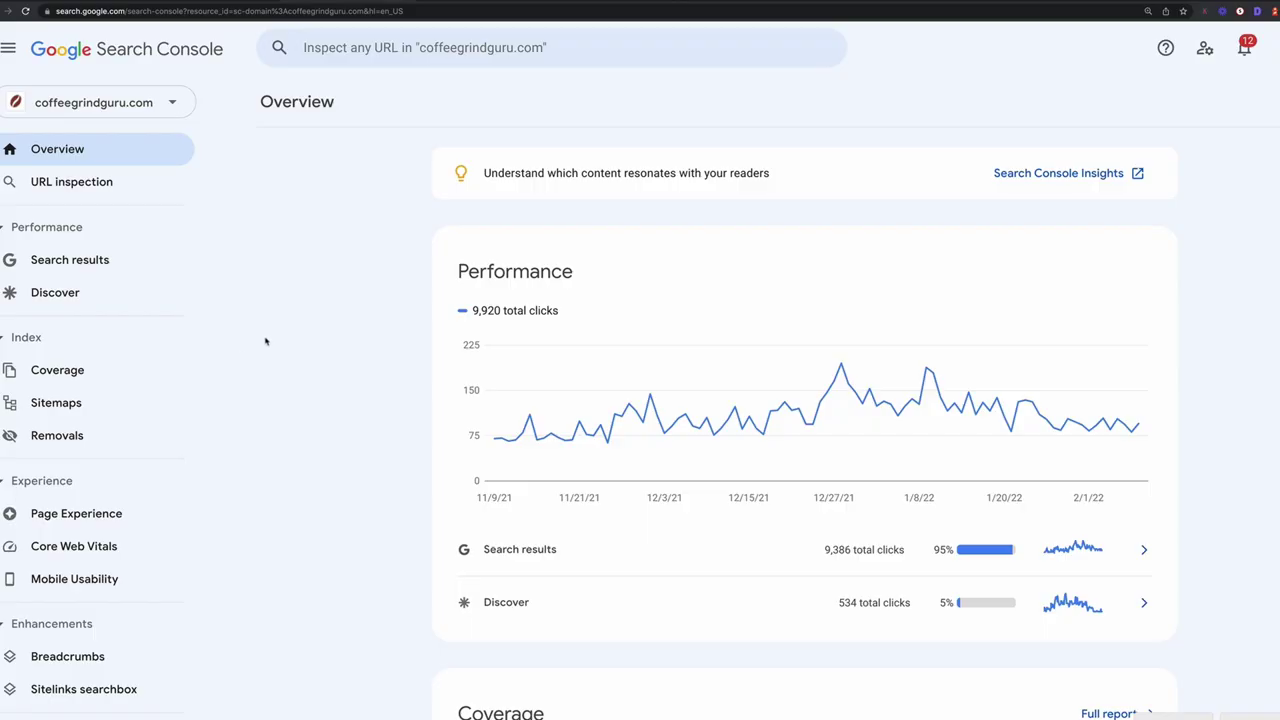
# Open the Coverage report for coffeegrindguru.com and check its last updated date
pyautogui.click(100, 376)
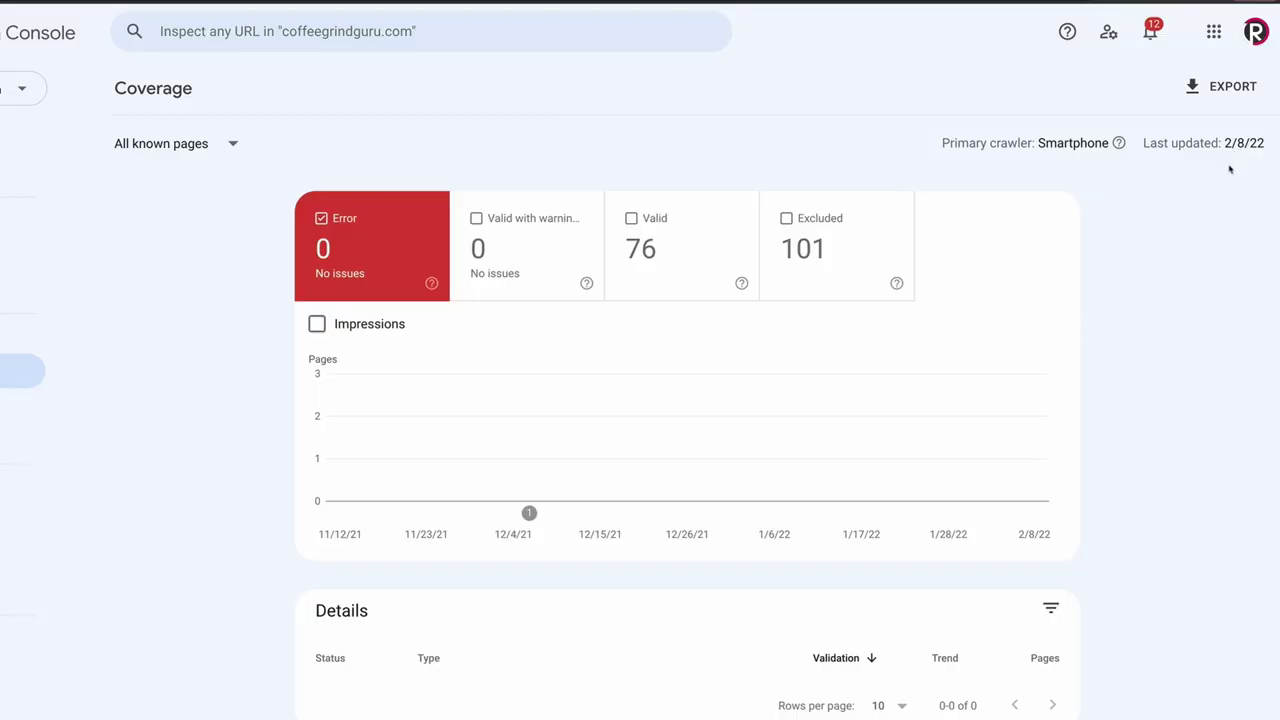
pyautogui.moveTo(1266, 145); pyautogui.dragTo(1227, 145)
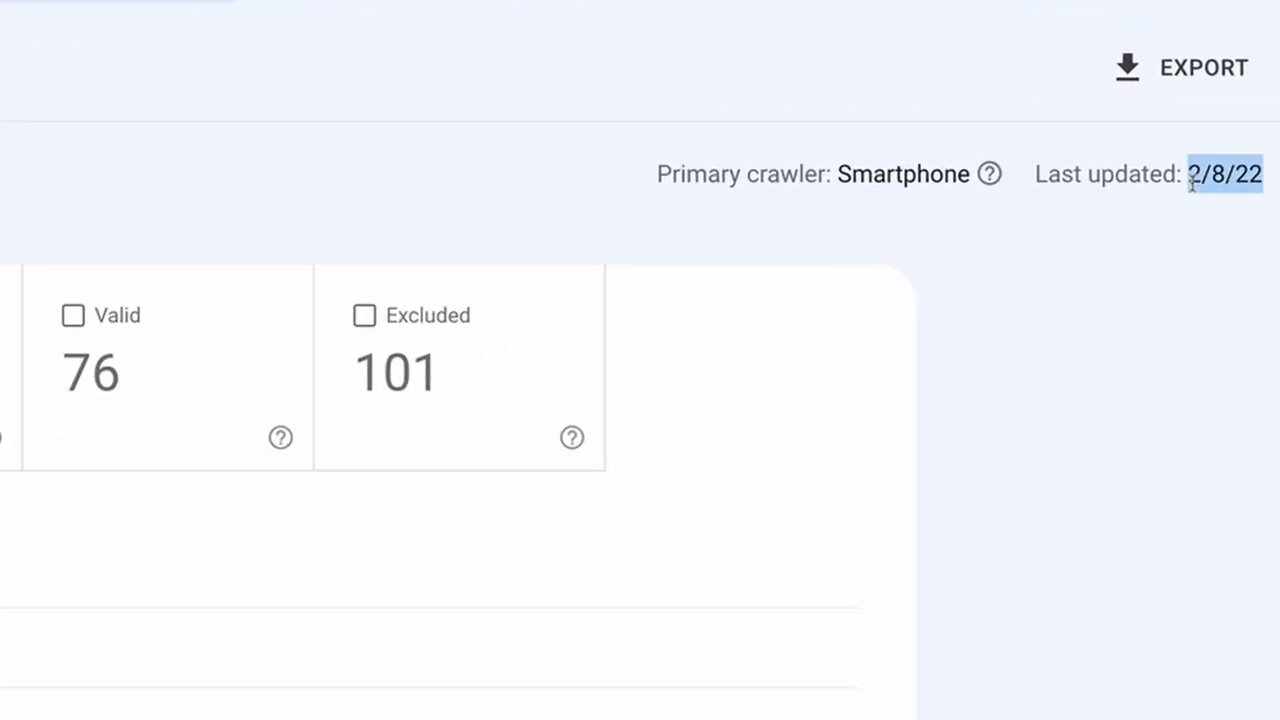
pyautogui.click(1177, 360)
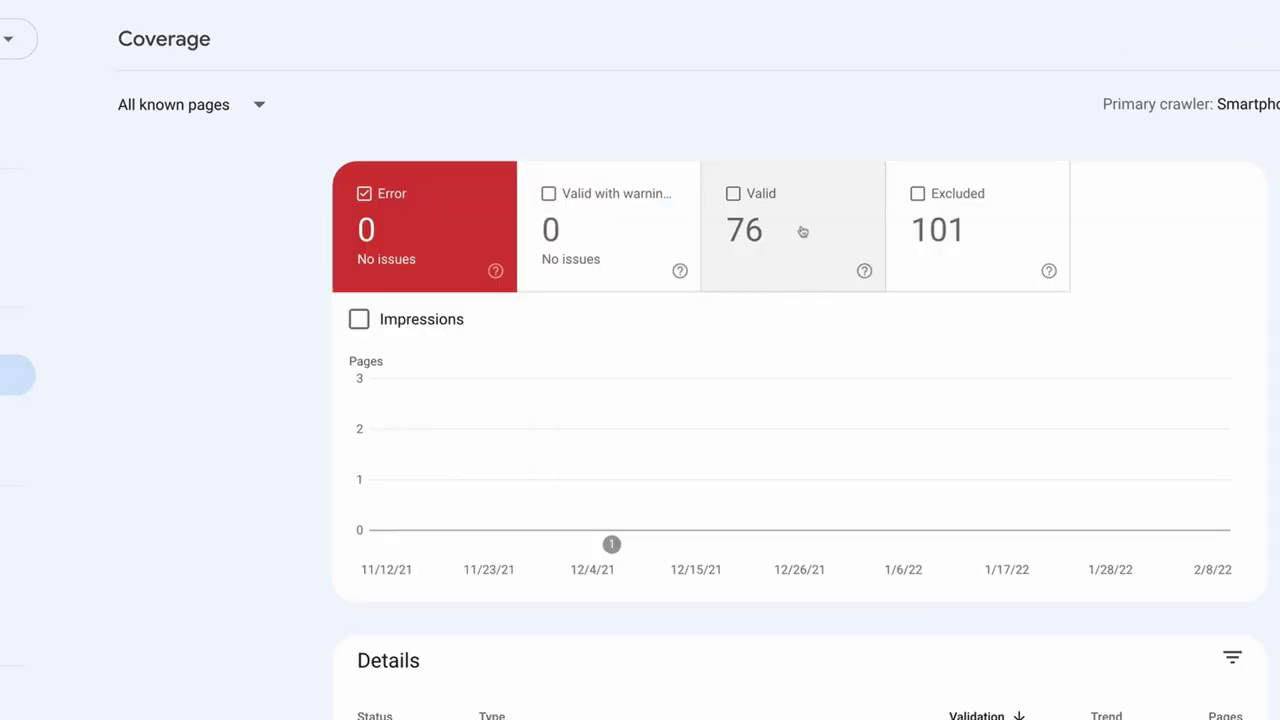
# Show the valid pages in the Coverage report and open the "Submitted and indexed" details down to the example URLs
pyautogui.click(800, 232)
pyautogui.scroll(-1, 289, 429)
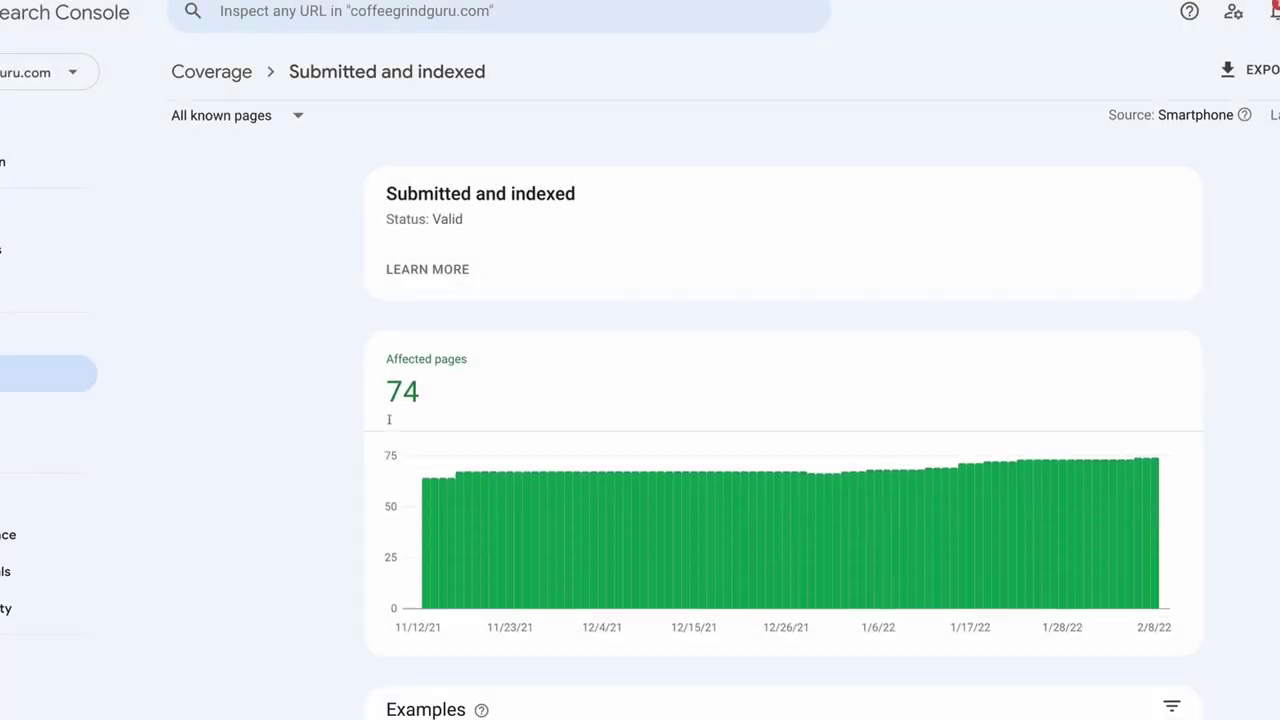
pyautogui.scroll(-5, 356, 444)
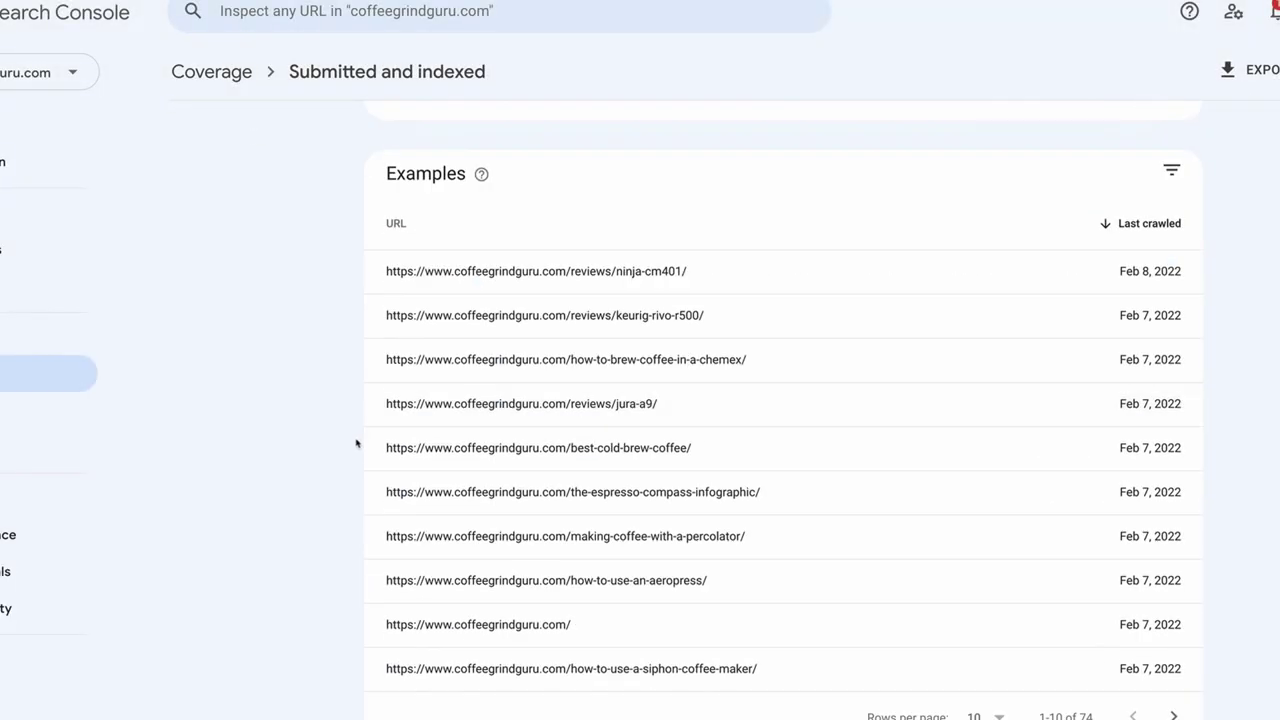
# List 100 rows per page in the submitted and indexed examples and review the URLs and affected pages chart
pyautogui.click(1000, 714)
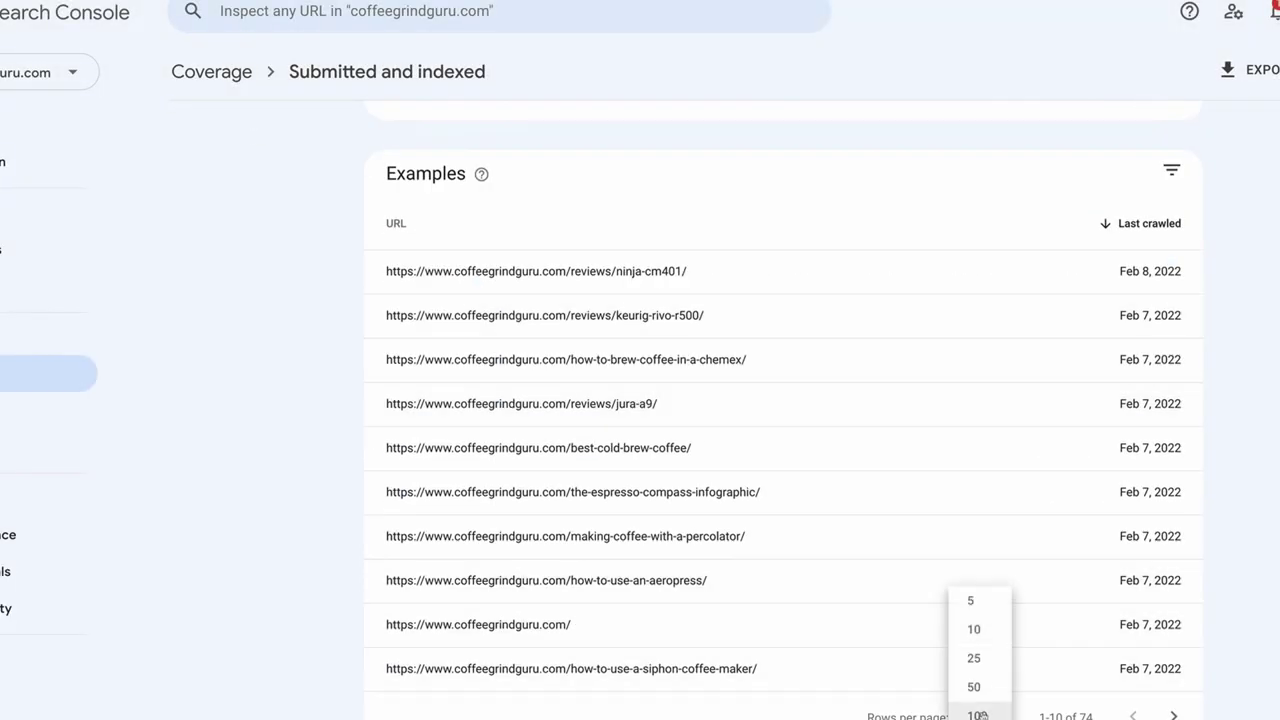
pyautogui.click(978, 714)
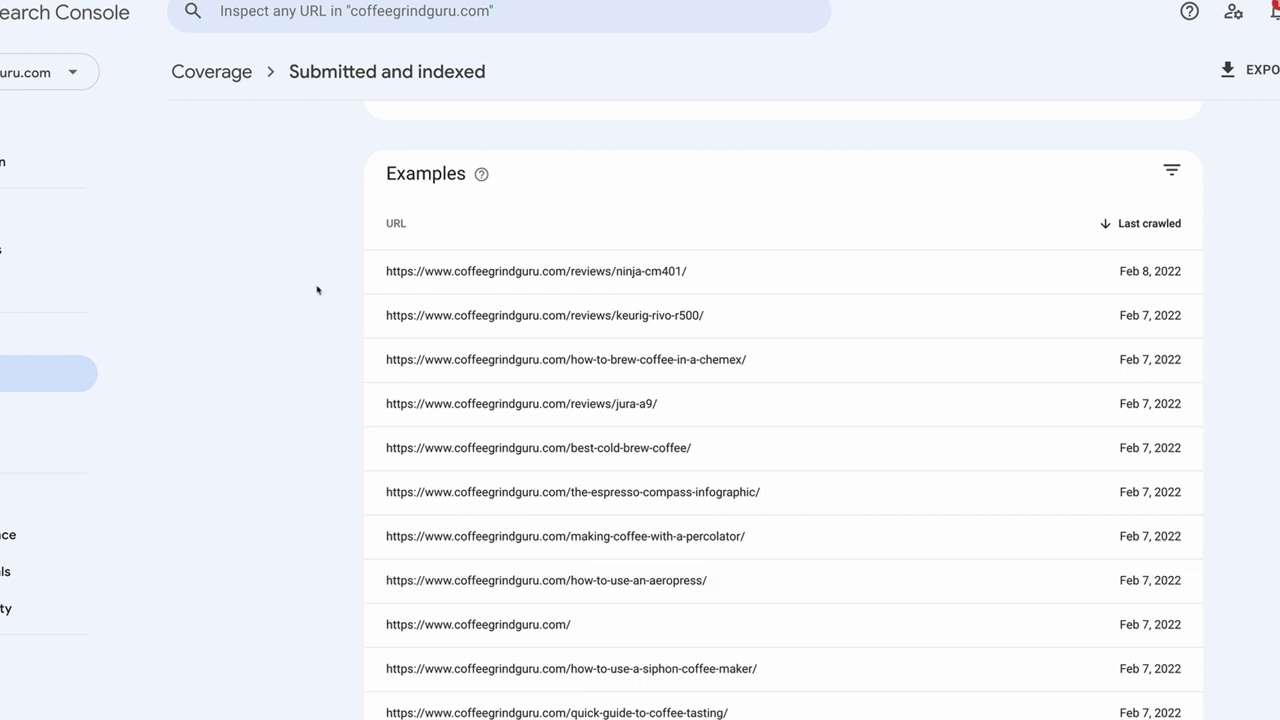
pyautogui.scroll(-1, 362, 278)
pyautogui.scroll(-10, 370, 300)
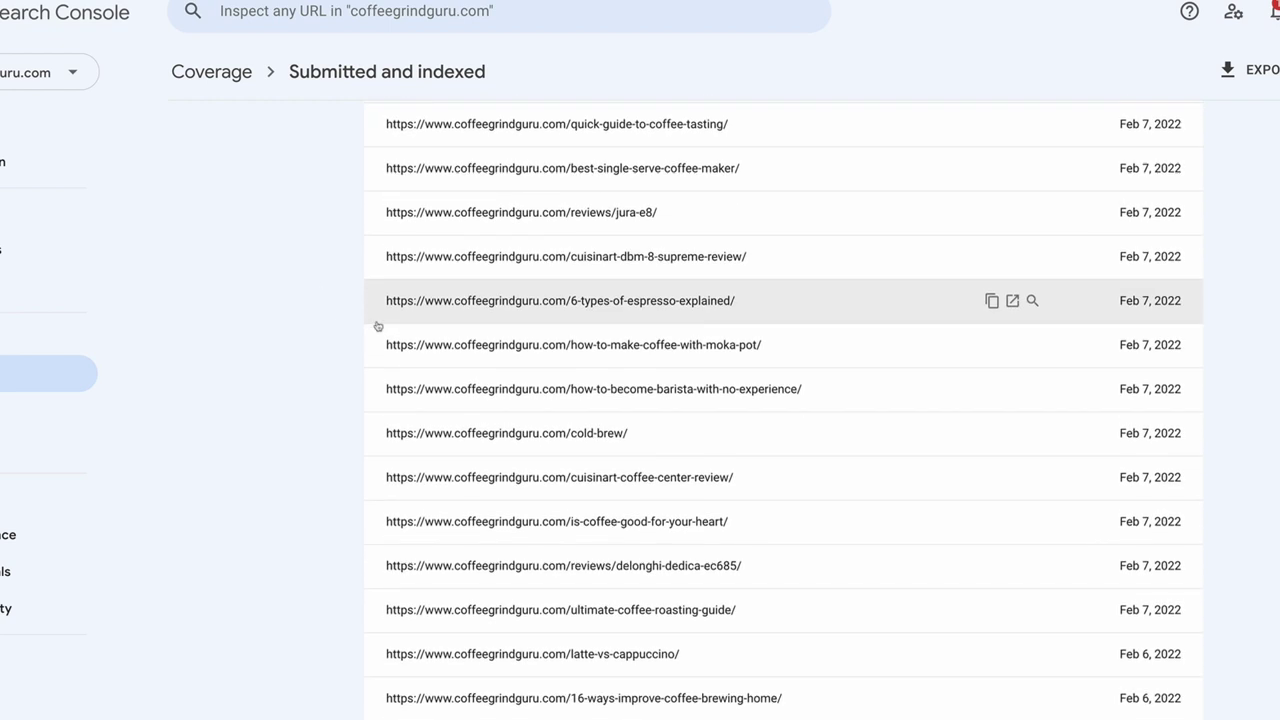
pyautogui.scroll(12, 381, 338)
pyautogui.scroll(-4, 720, 391)
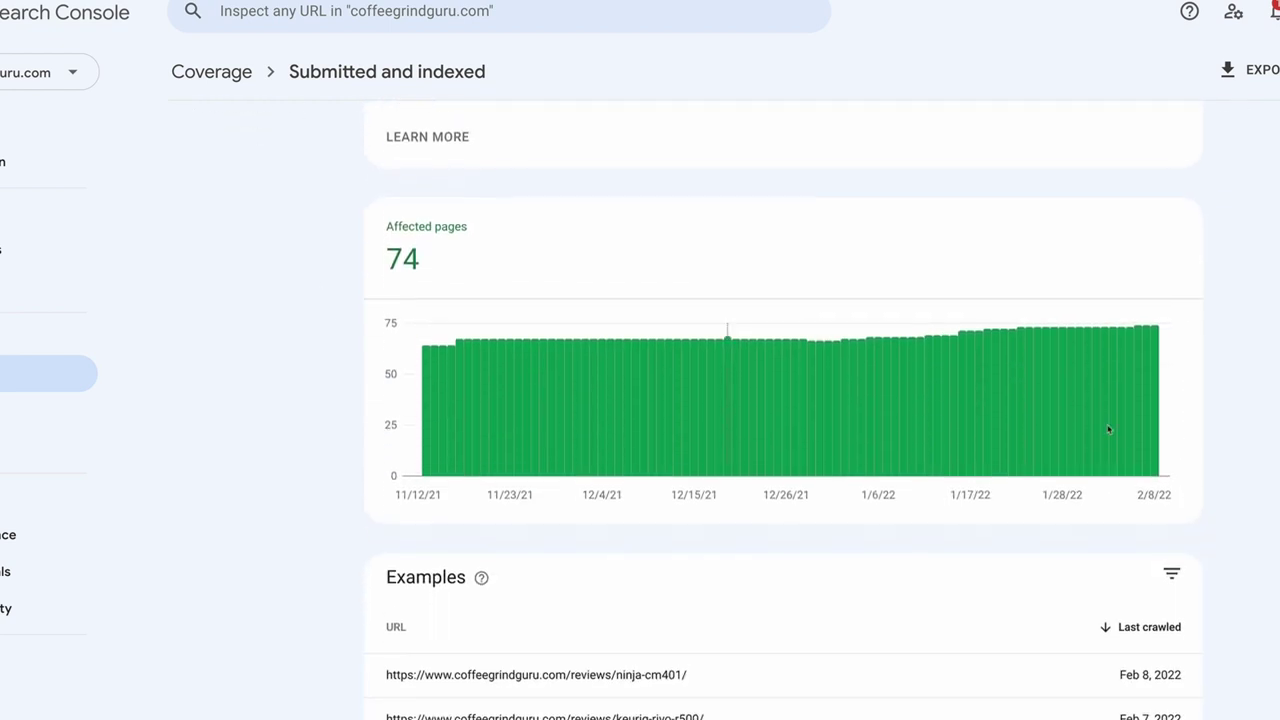
pyautogui.scroll(-5, 359, 597)
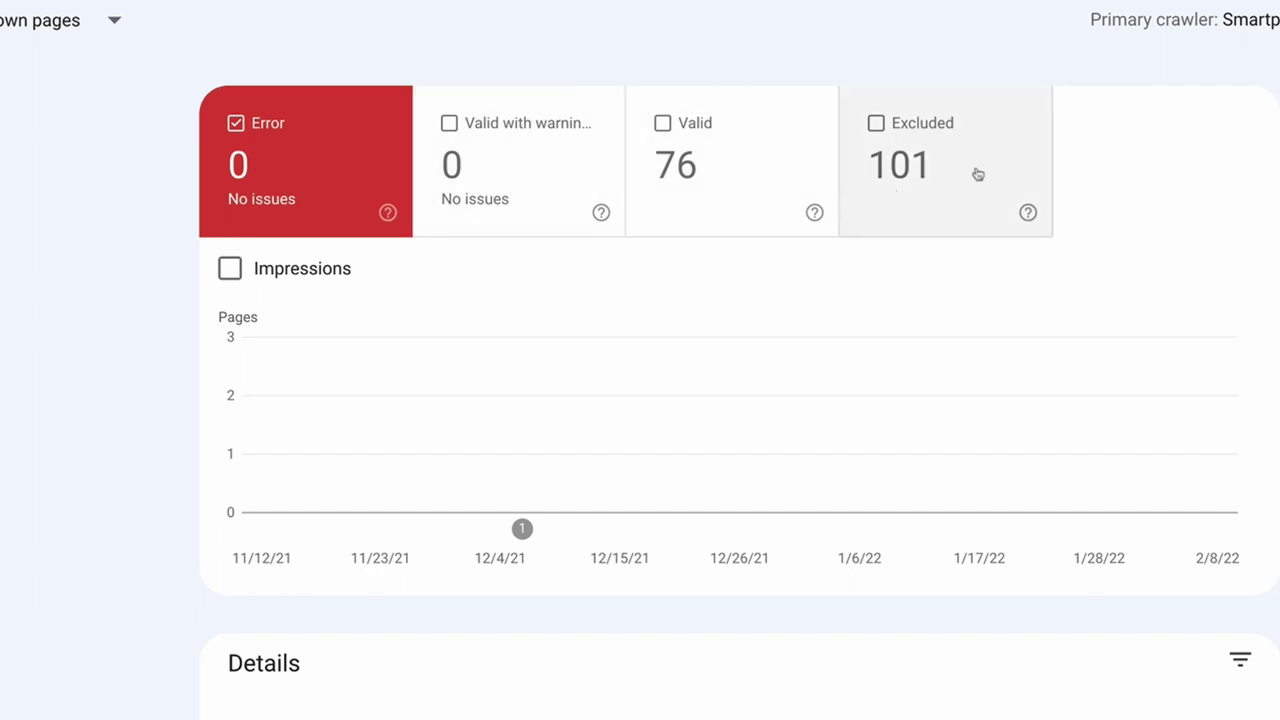
# Show the excluded pages in the Coverage report and examine the "Discovered - currently not indexed" details
pyautogui.click(977, 174)
pyautogui.scroll(-5, 43, 340)
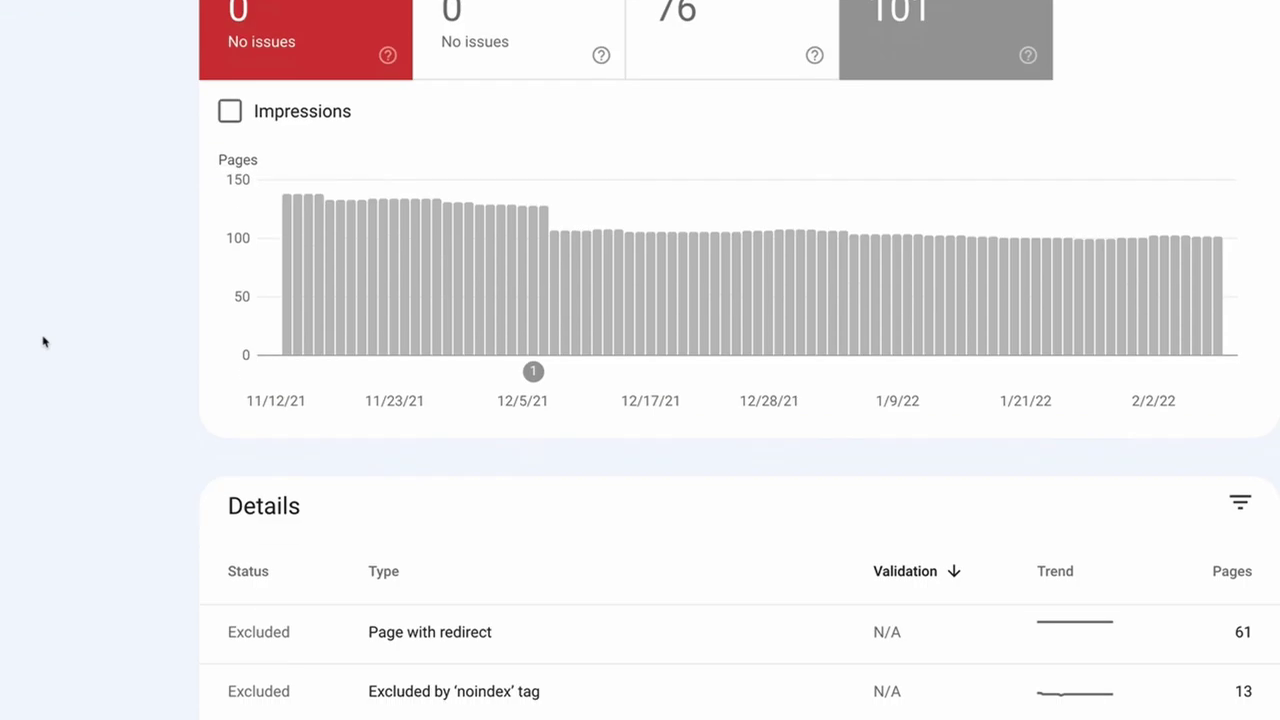
pyautogui.scroll(-2, 99, 274)
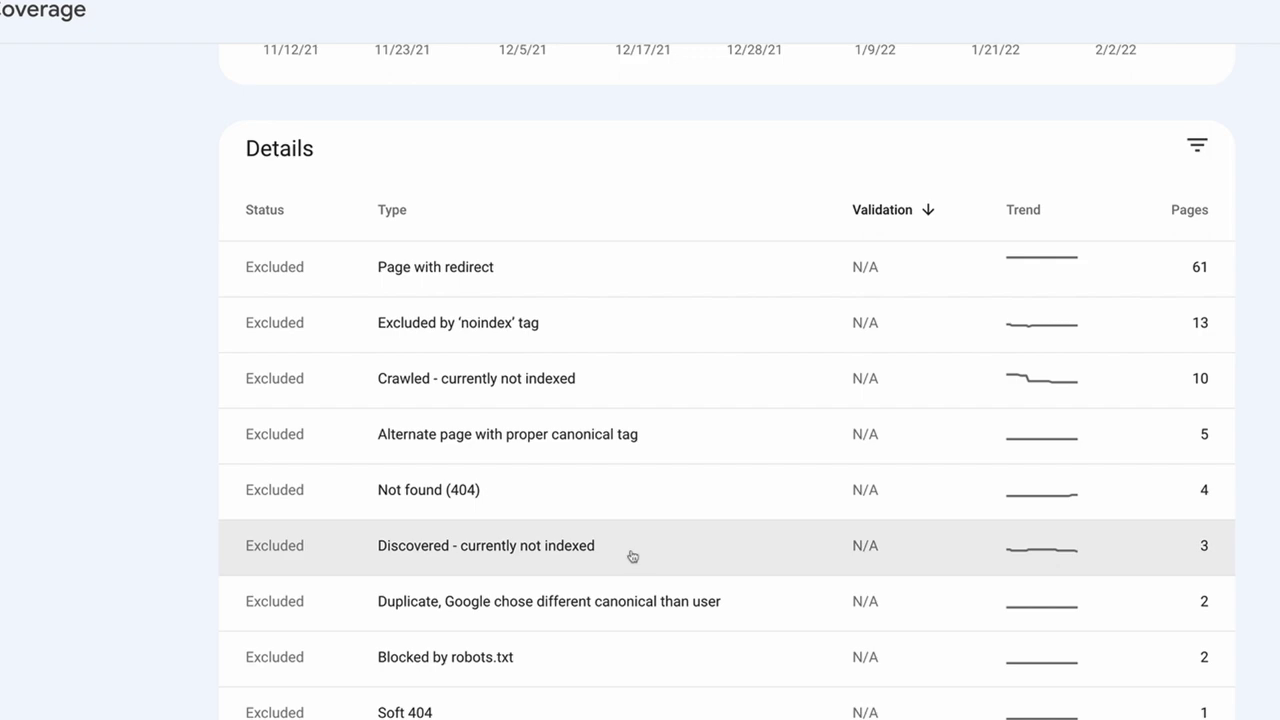
pyautogui.click(632, 556)
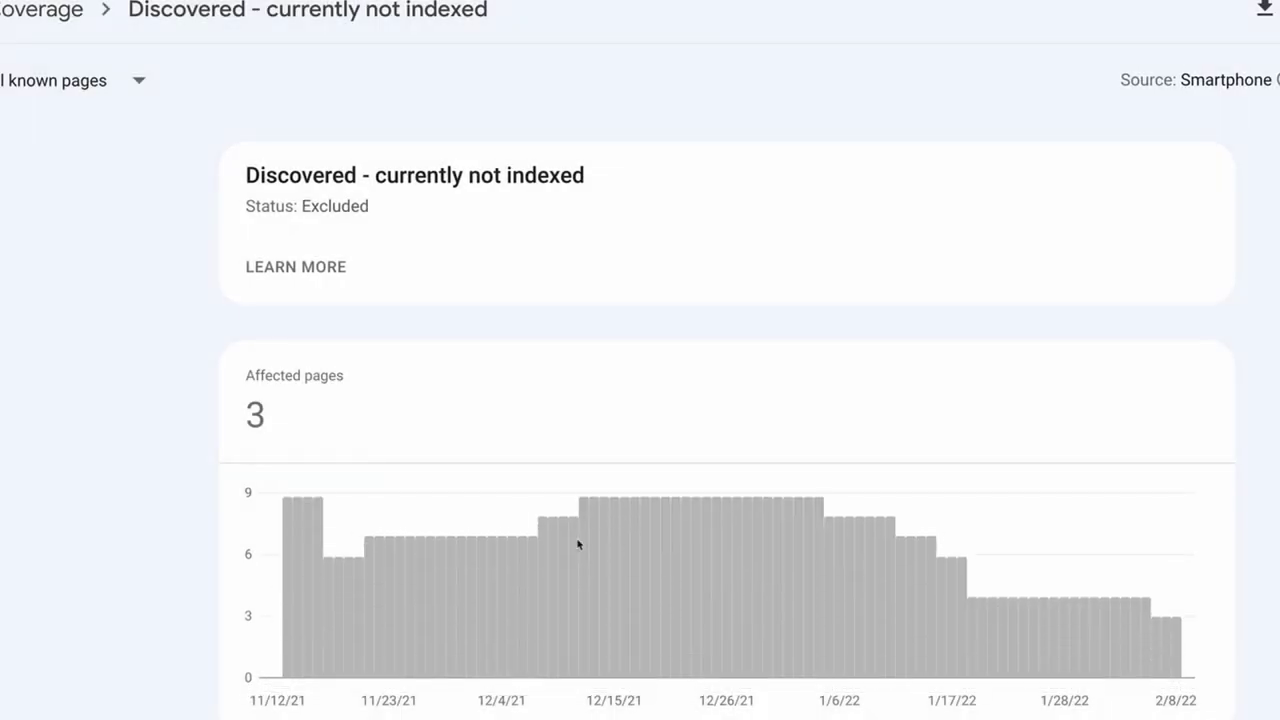
pyautogui.scroll(-2, 230, 470)
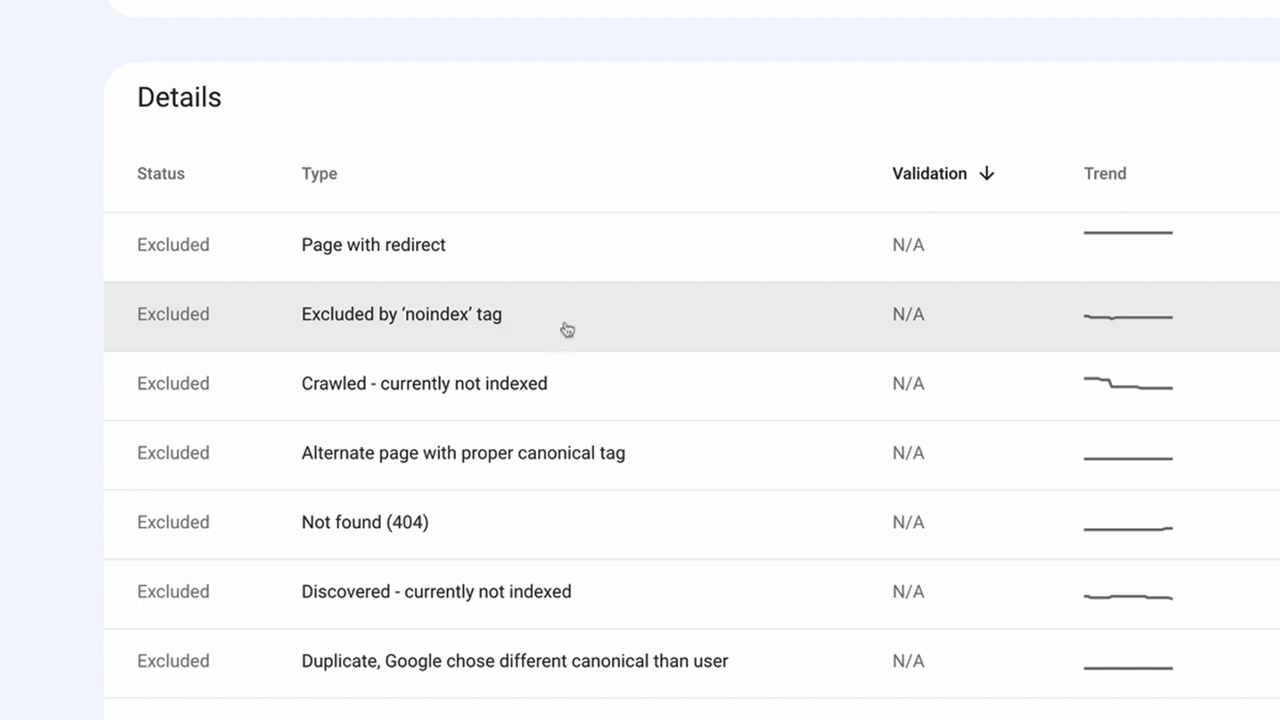
# Open the "Excluded by 'noindex' tag" details and review the affected example URLs
pyautogui.click(604, 334)
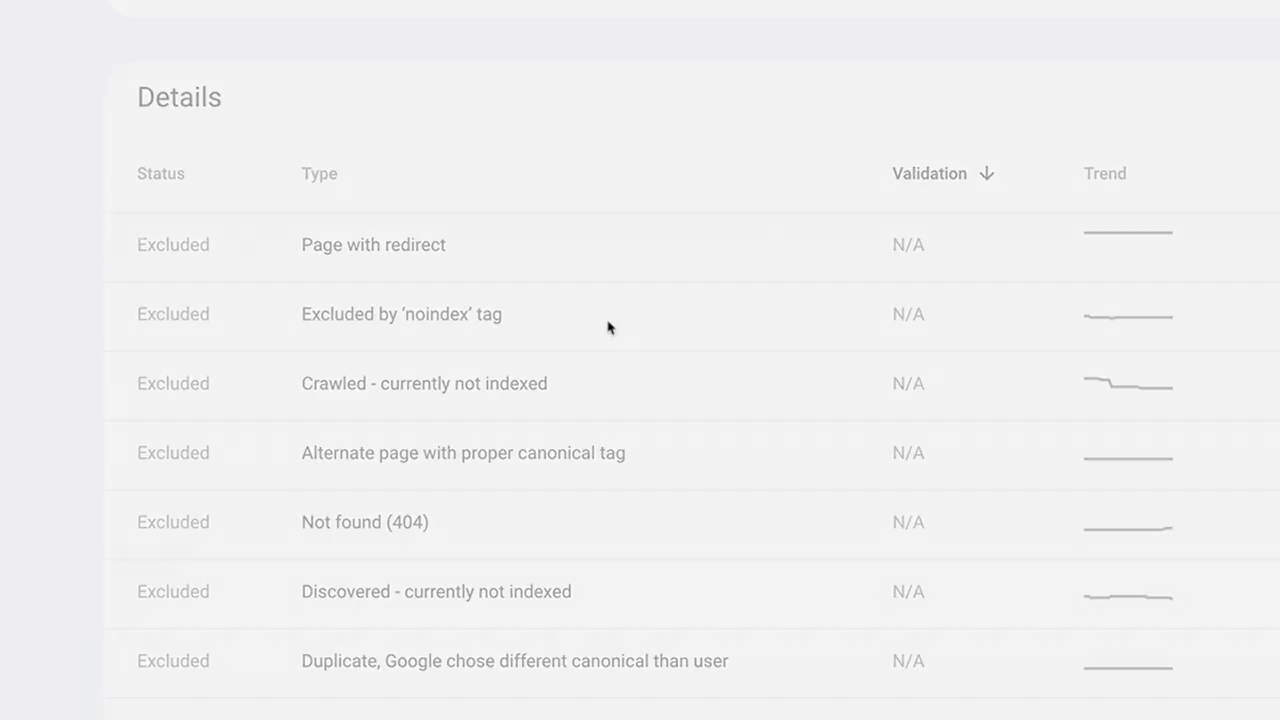
pyautogui.scroll(-5, 46, 434)
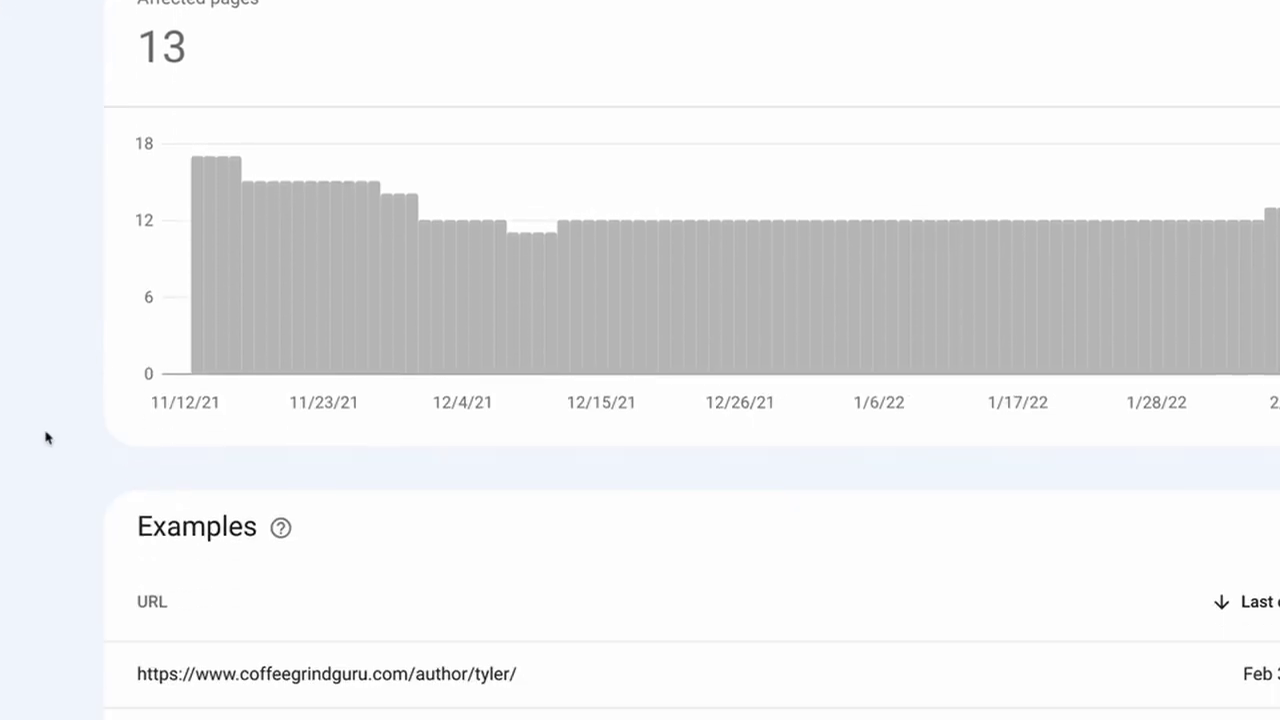
pyautogui.scroll(-3, 46, 437)
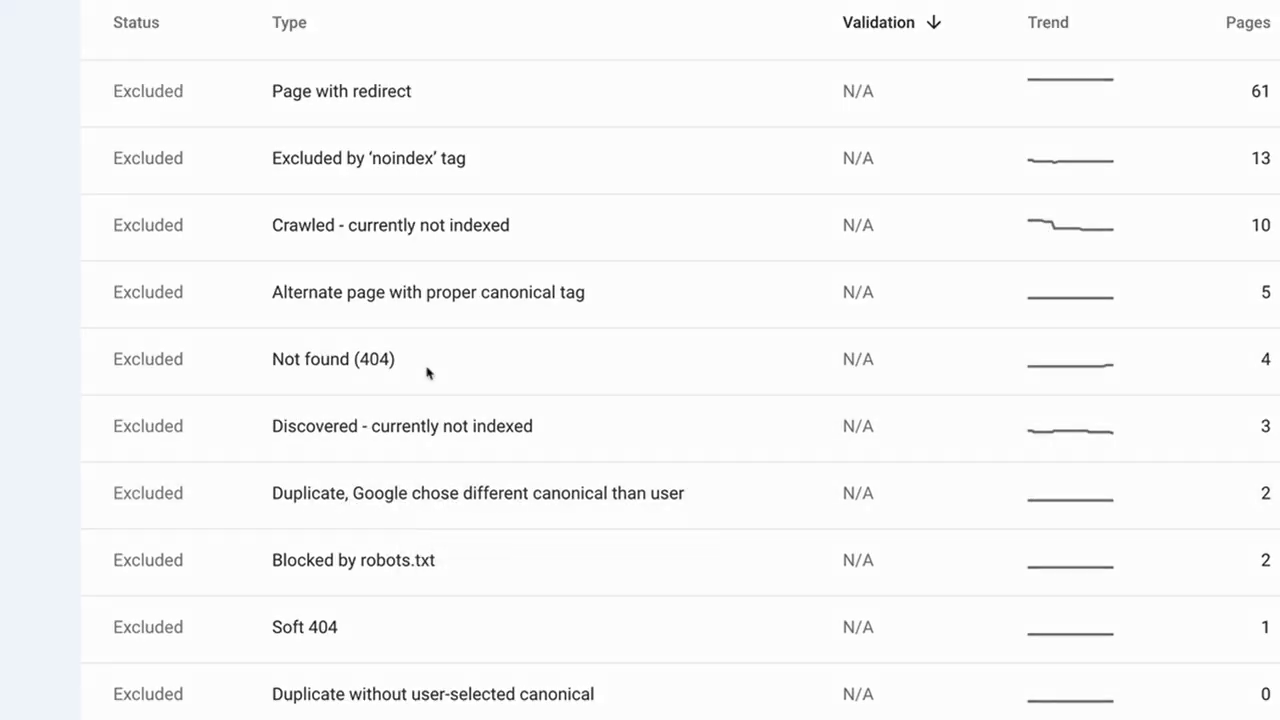
# Inspect the /blog/cdb-coffee-guide/ URL from the "Not found (404)" examples and select its referring page address
pyautogui.click(426, 373)
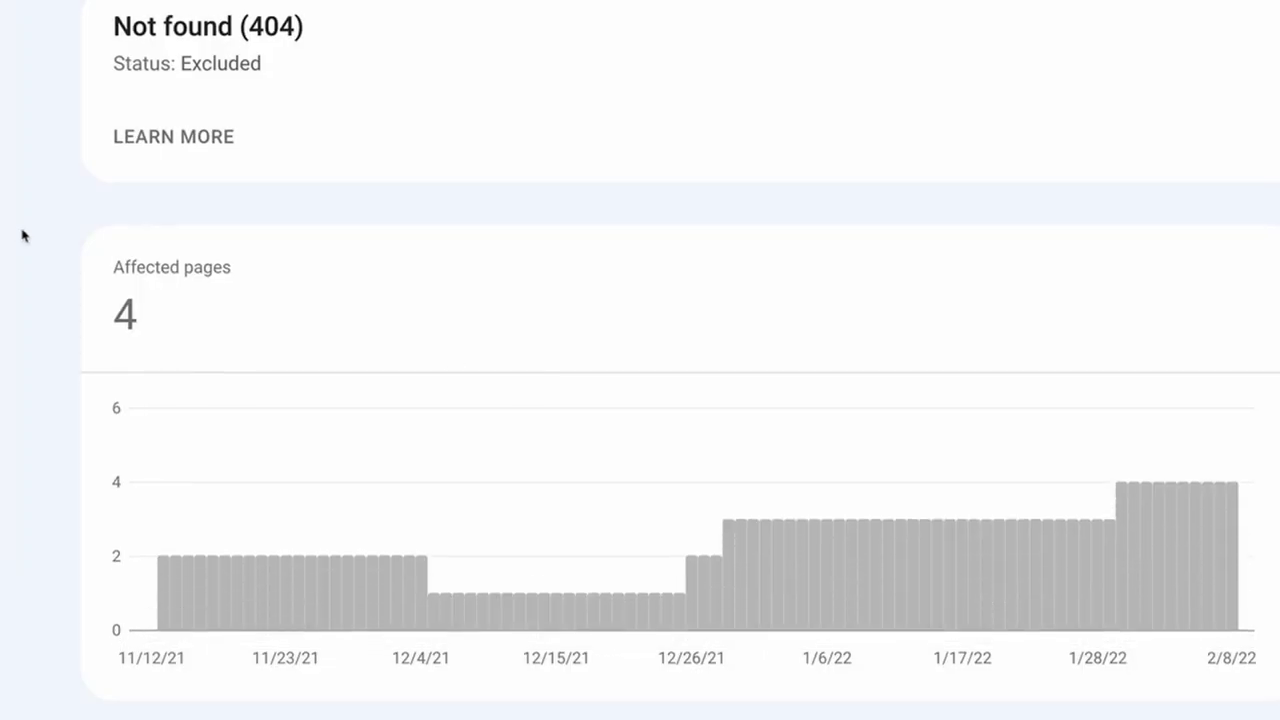
pyautogui.scroll(-4, 15, 238)
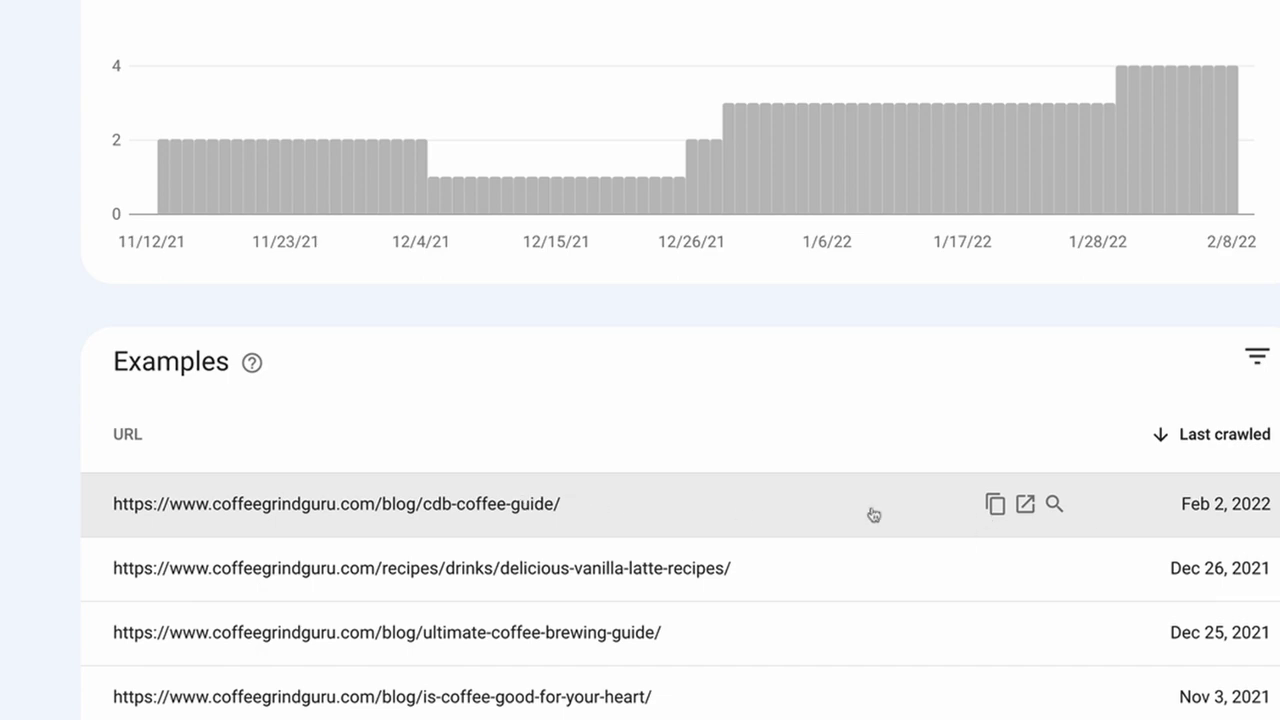
pyautogui.click(1054, 504)
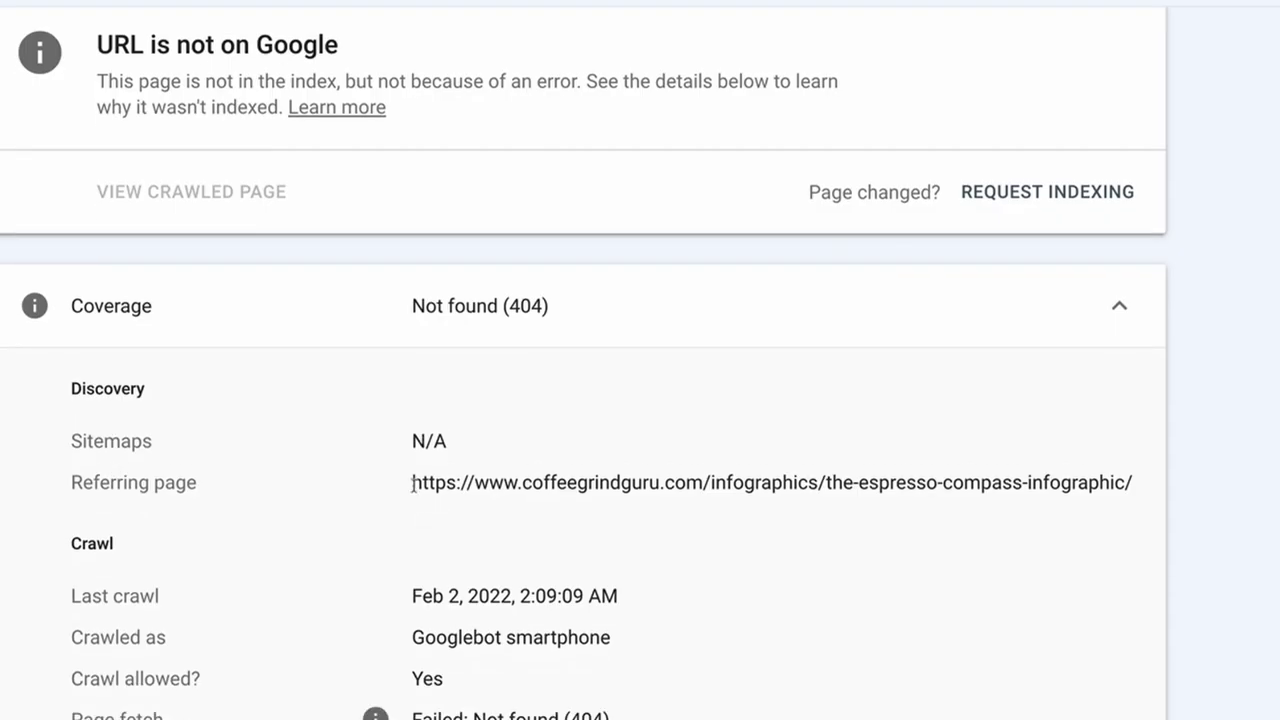
pyautogui.moveTo(411, 484); pyautogui.dragTo(1146, 483)
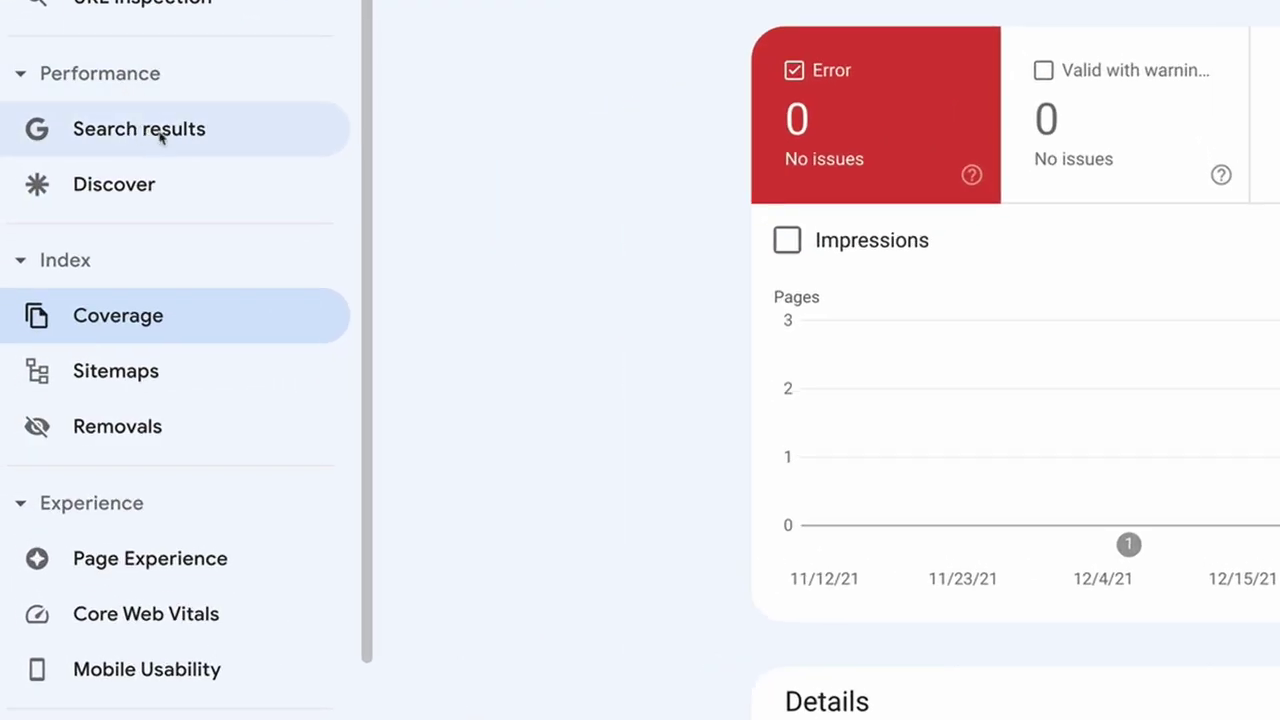
# Open the Search results performance report and check the available search types without changing the filter
pyautogui.click(160, 134)
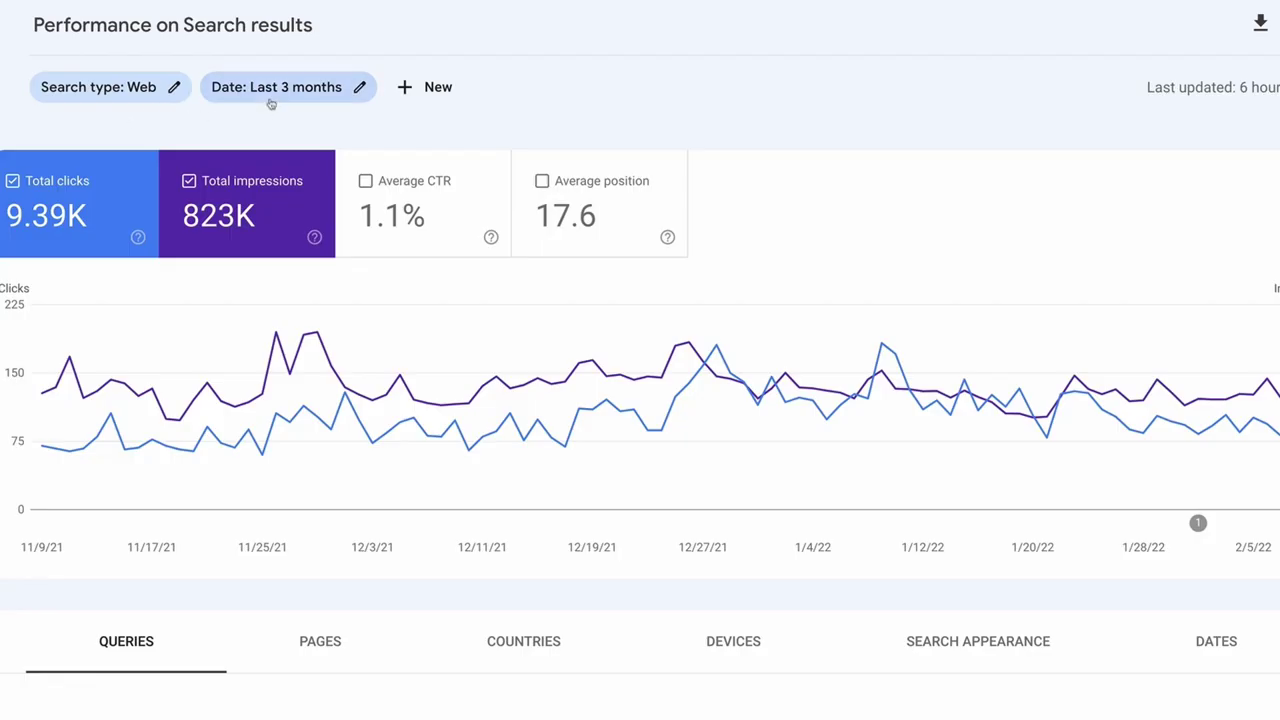
pyautogui.click(118, 90)
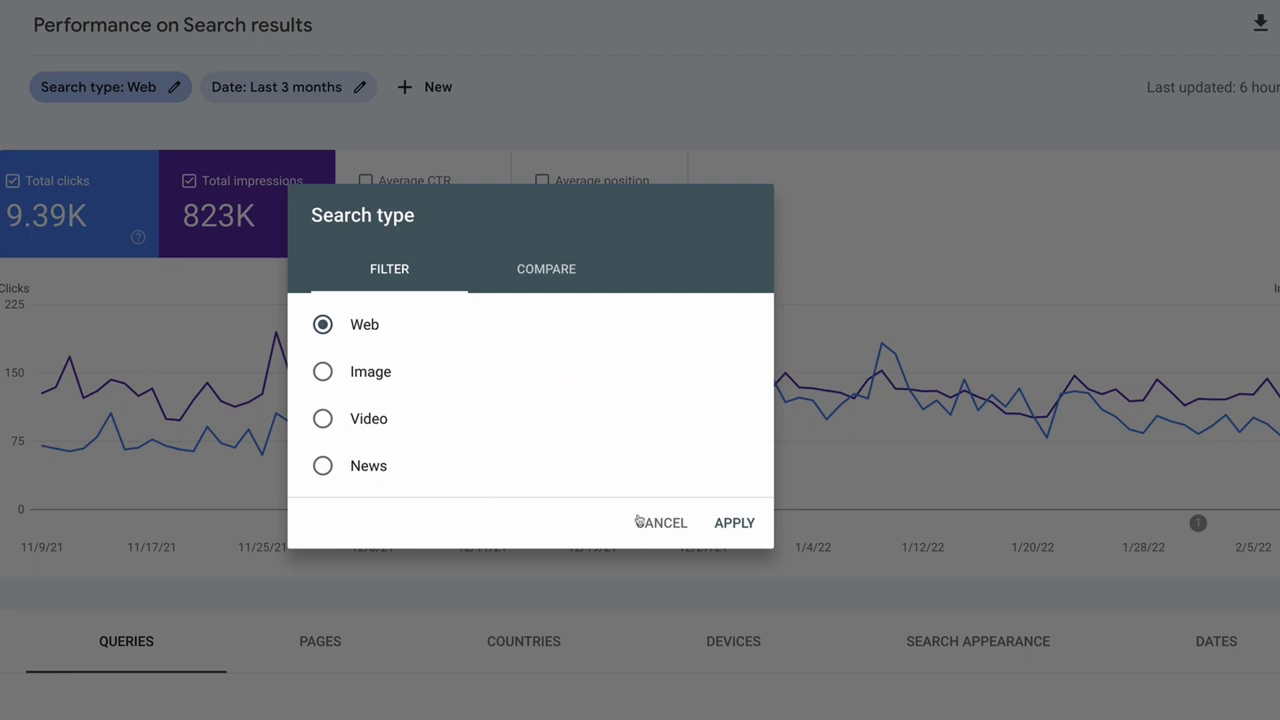
pyautogui.click(679, 528)
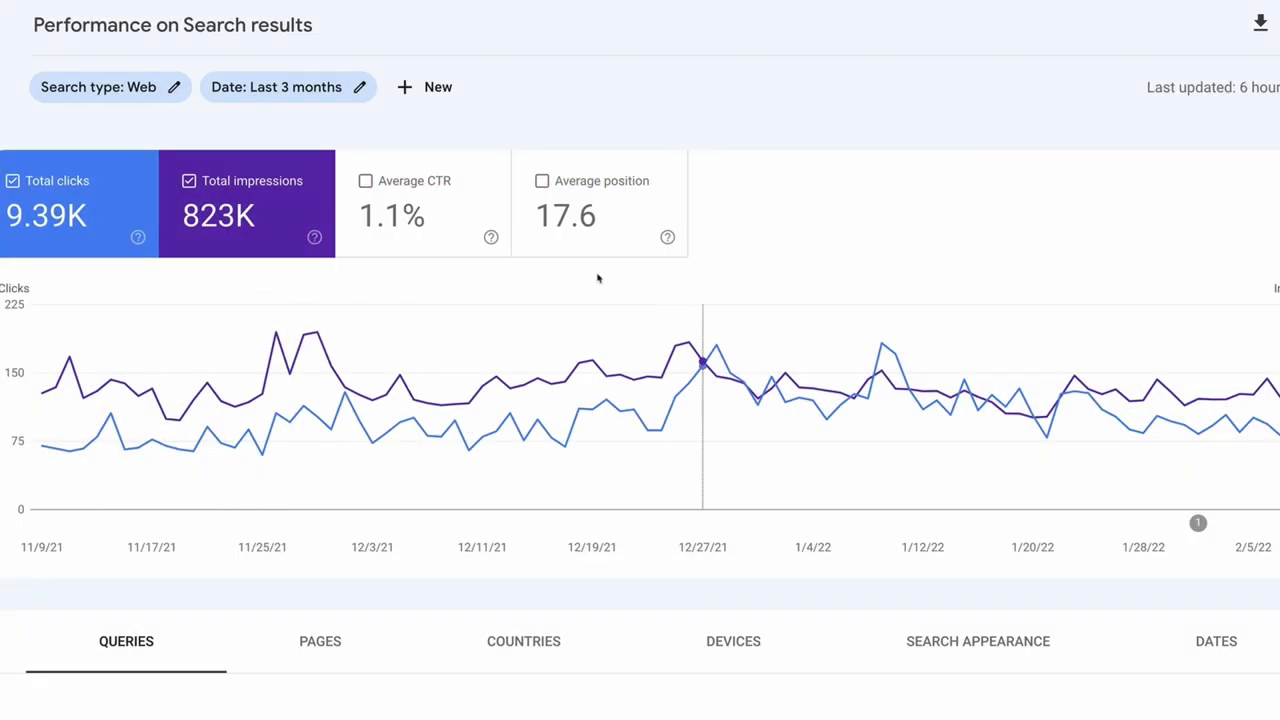
# Set the performance report's date range to compare the last 3 months to the previous period
pyautogui.click(360, 87)
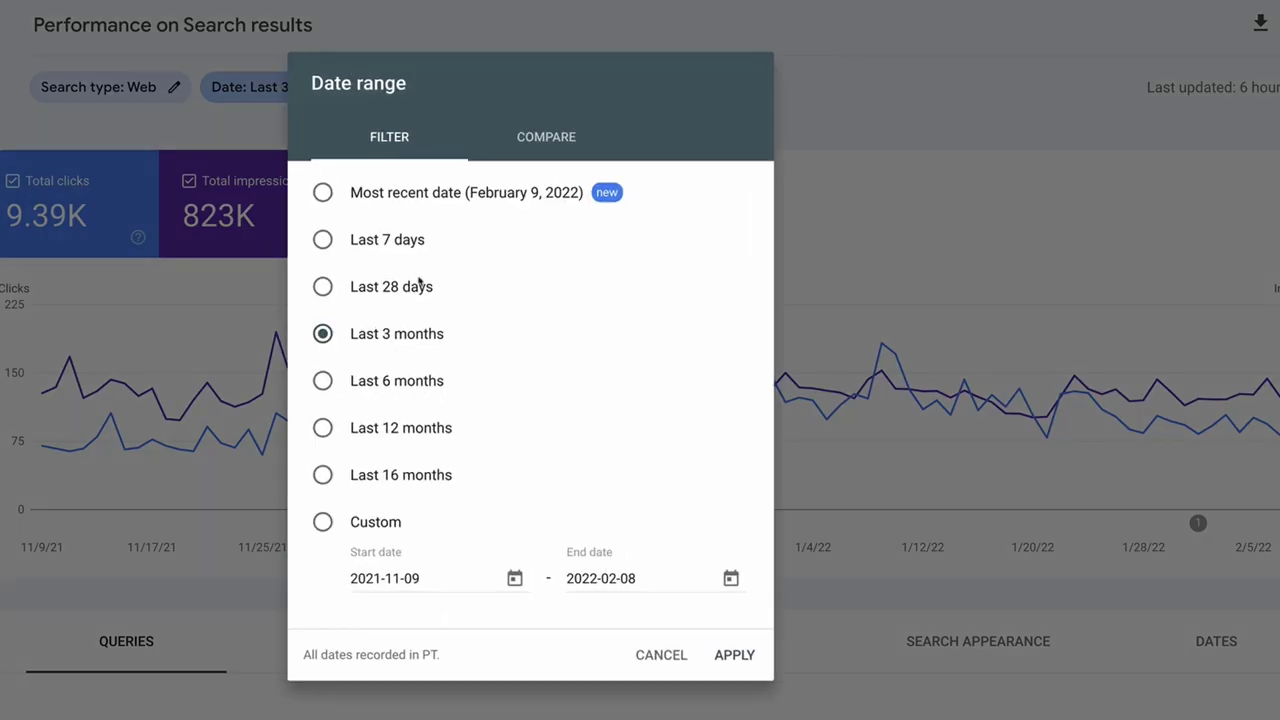
pyautogui.click(545, 139)
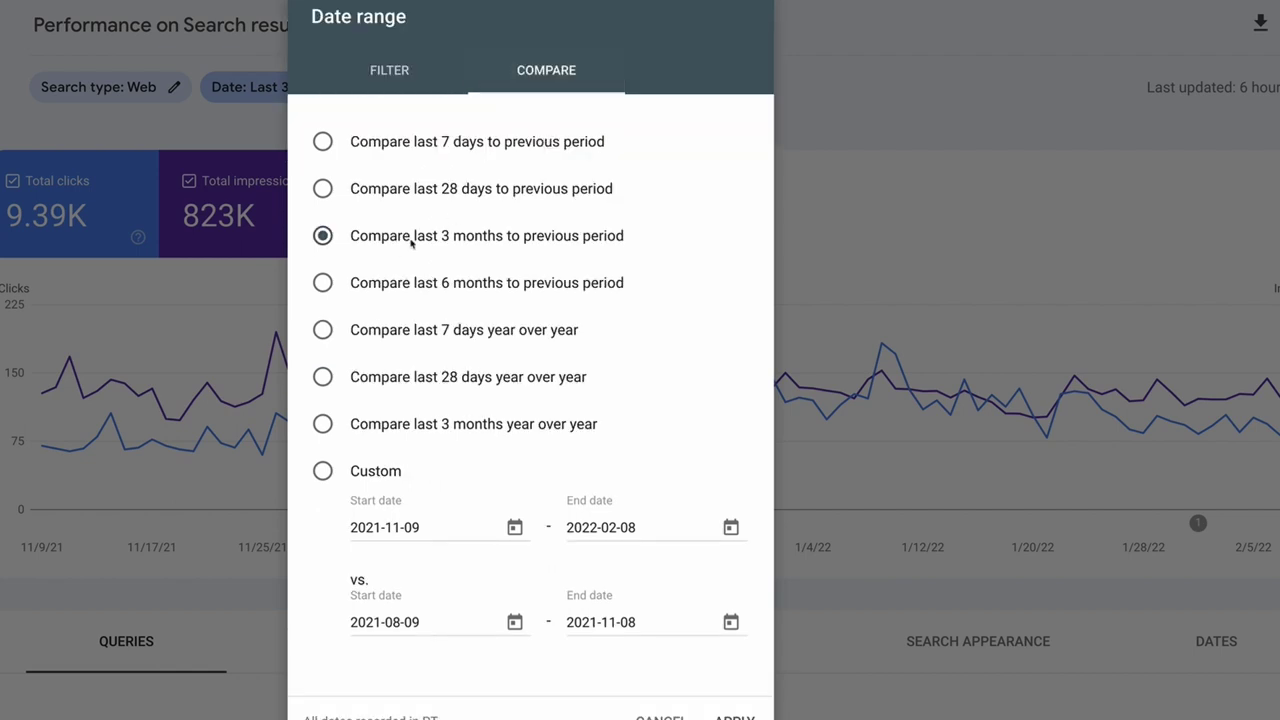
pyautogui.click(735, 716)
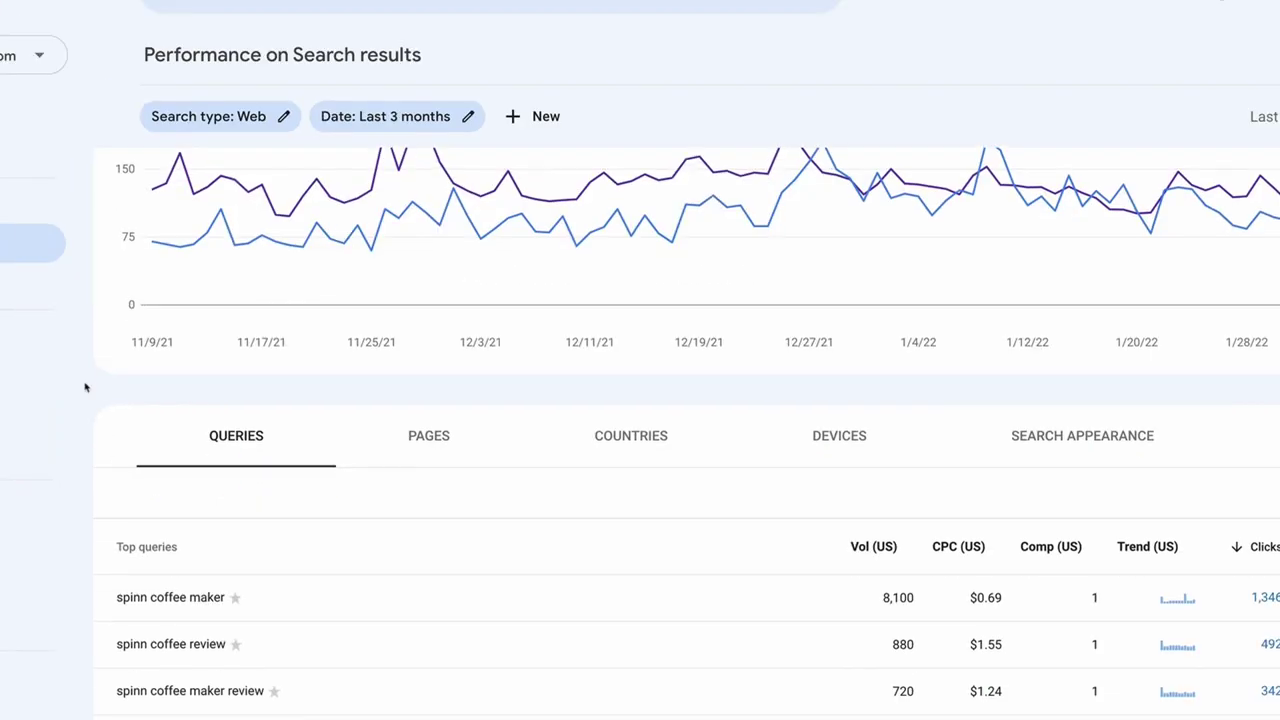
# Review the top search queries, then switch the performance table to pages and examine the top pages by clicks
pyautogui.scroll(-3, 86, 380)
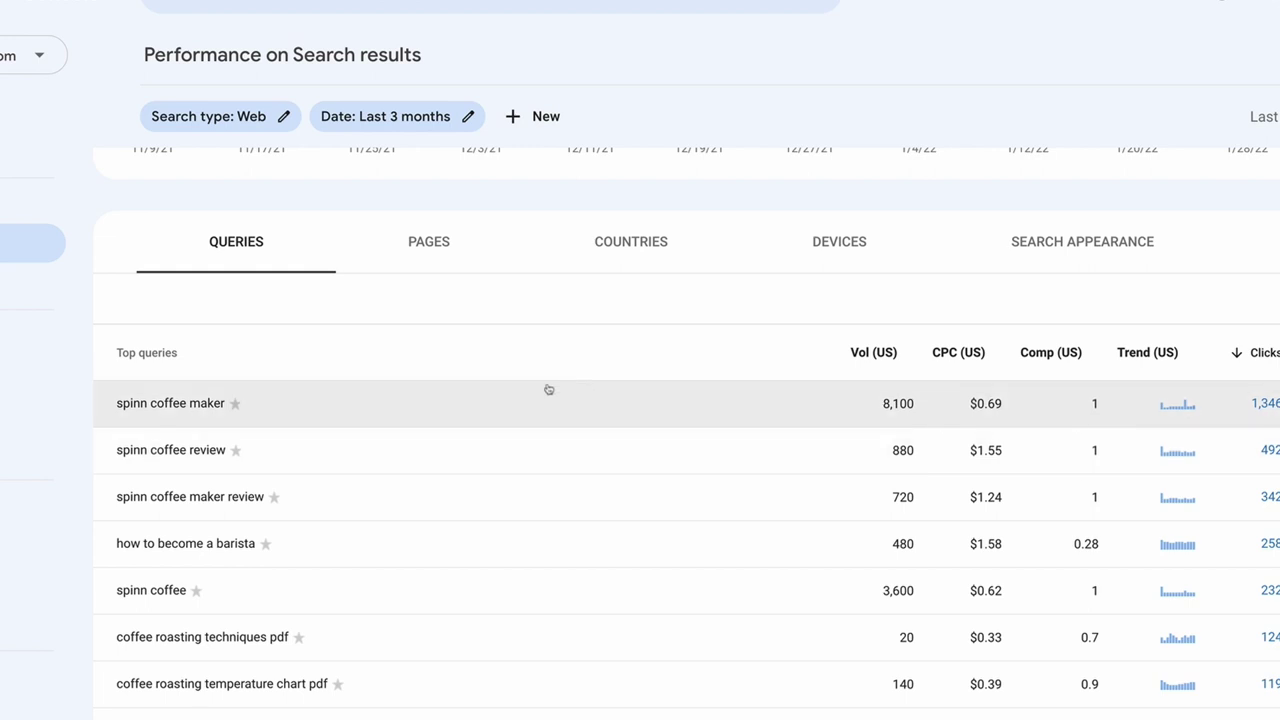
pyautogui.click(430, 250)
pyautogui.scroll(-1, 320, 412)
pyautogui.scroll(-1, 340, 415)
pyautogui.scroll(1, 357, 417)
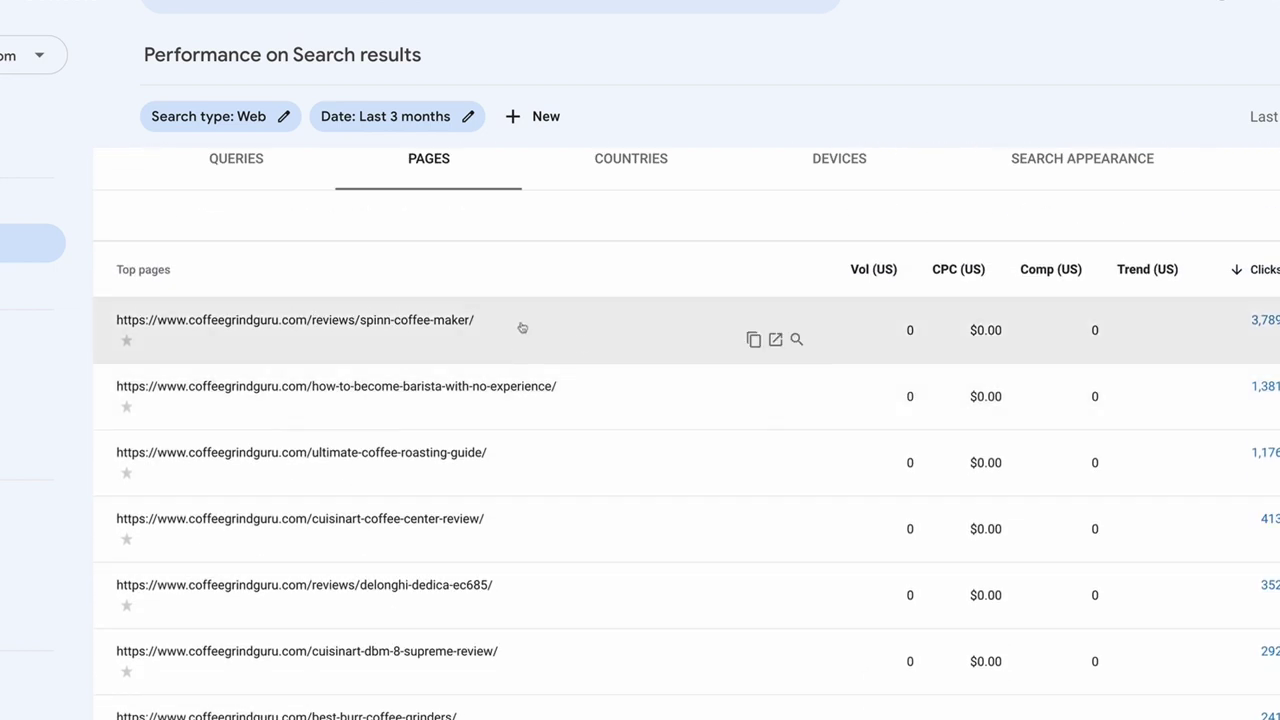
pyautogui.scroll(1, 520, 360)
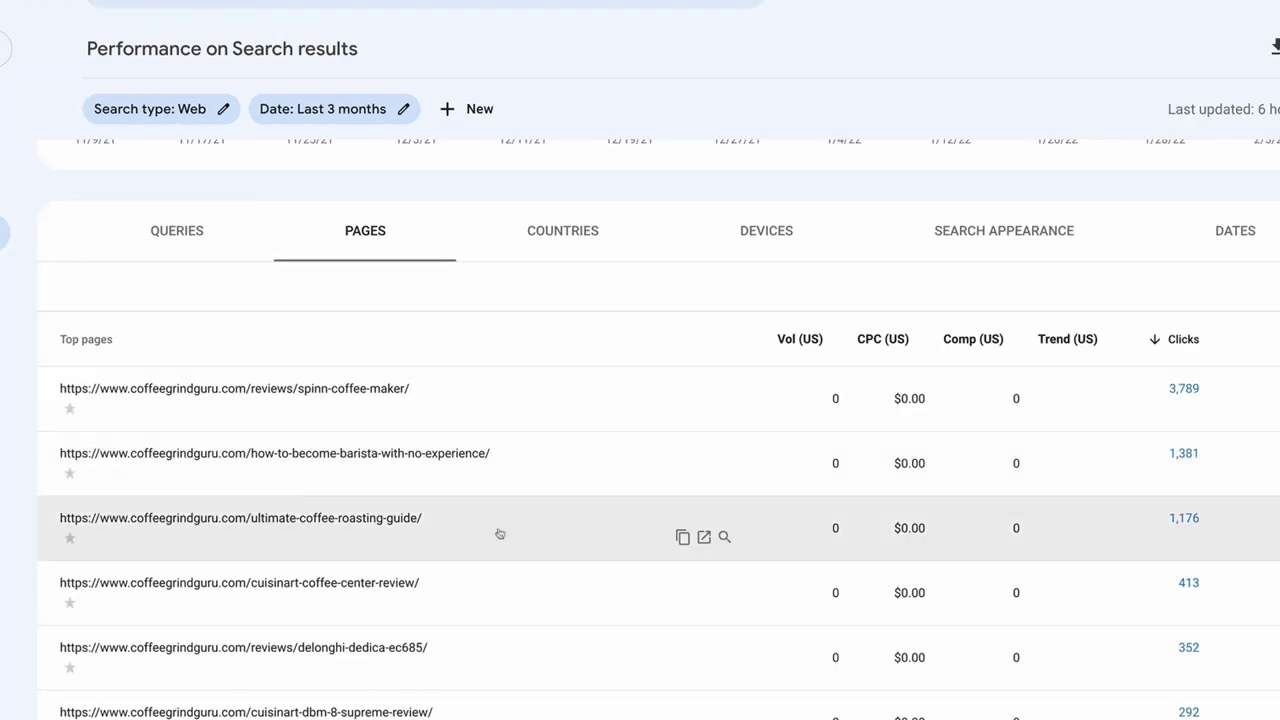
pyautogui.scroll(-1, 470, 556)
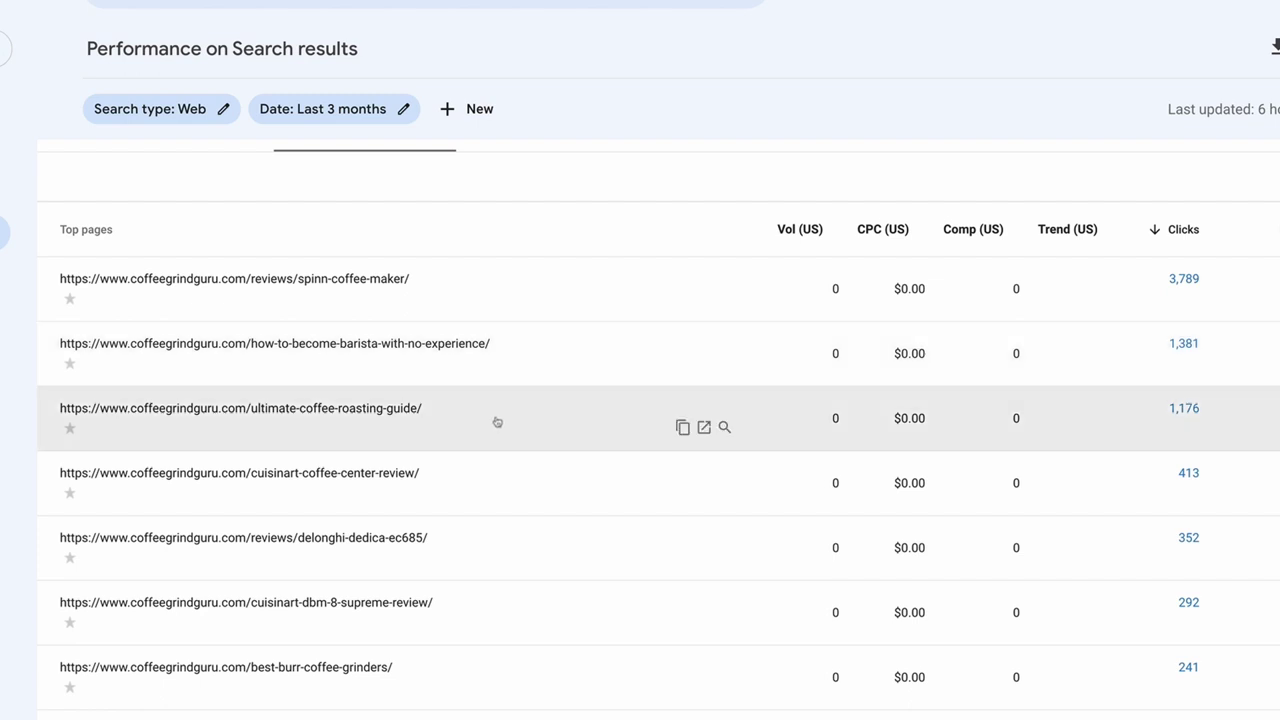
pyautogui.scroll(3, 503, 446)
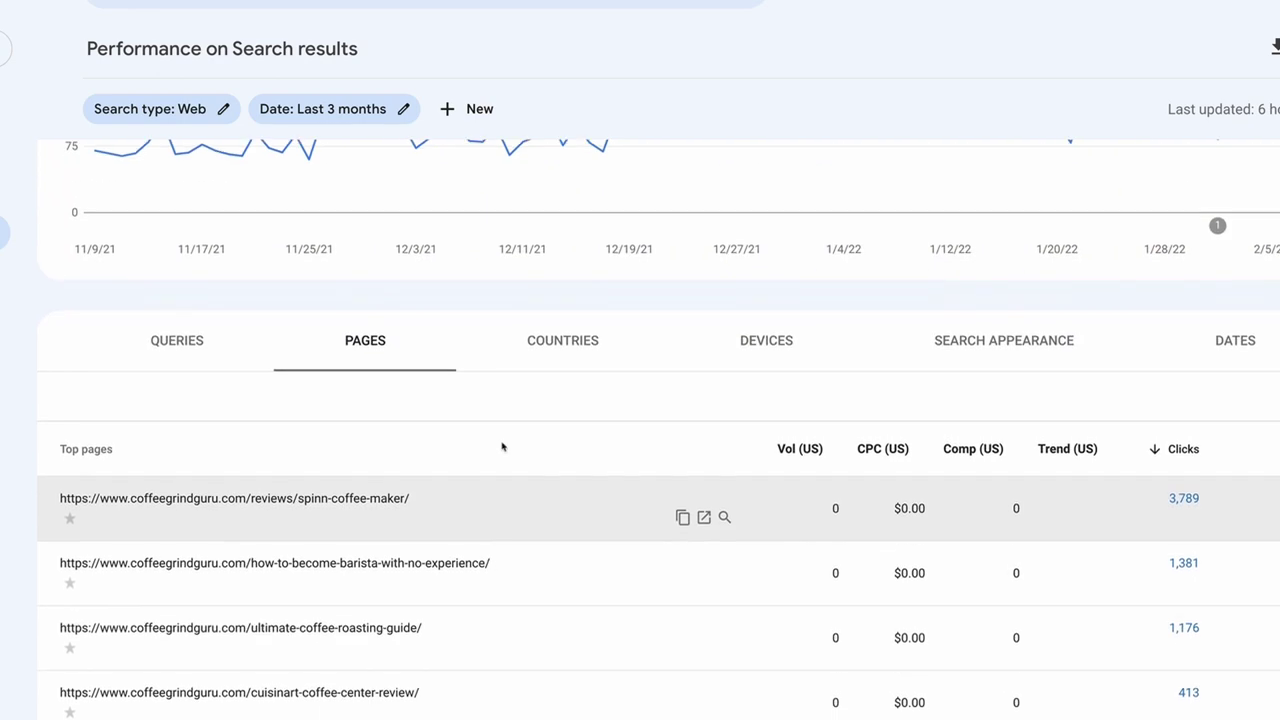